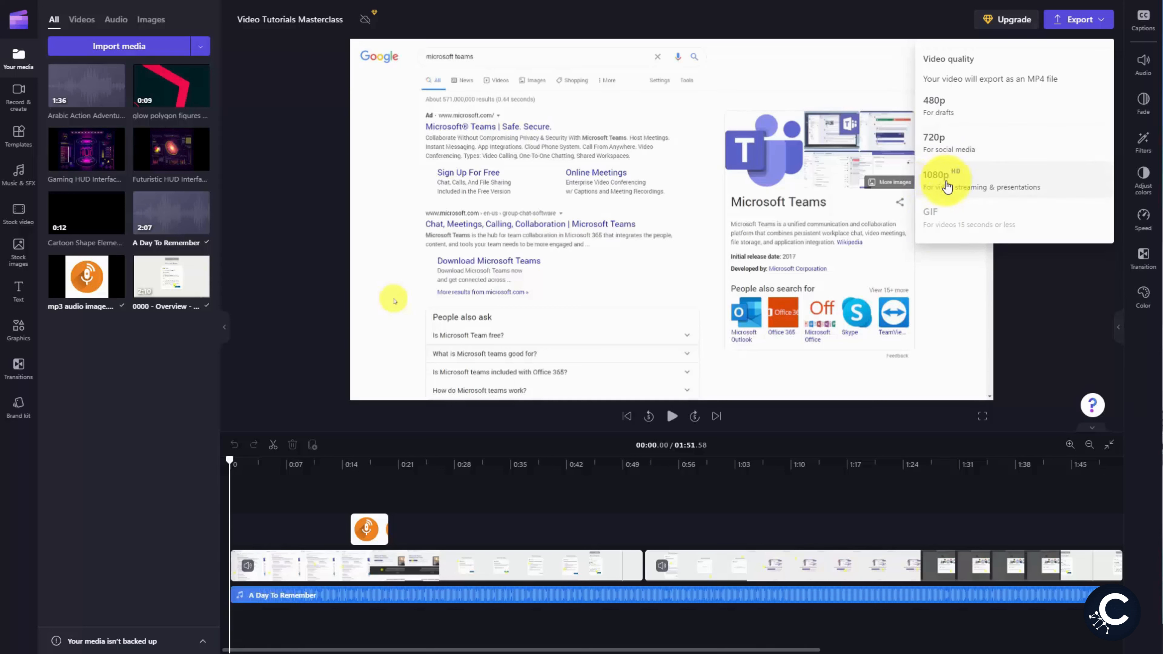
- Export the Video Tutorials Masterclass video at 480p, and open its project from the home page
left_click(934, 107)
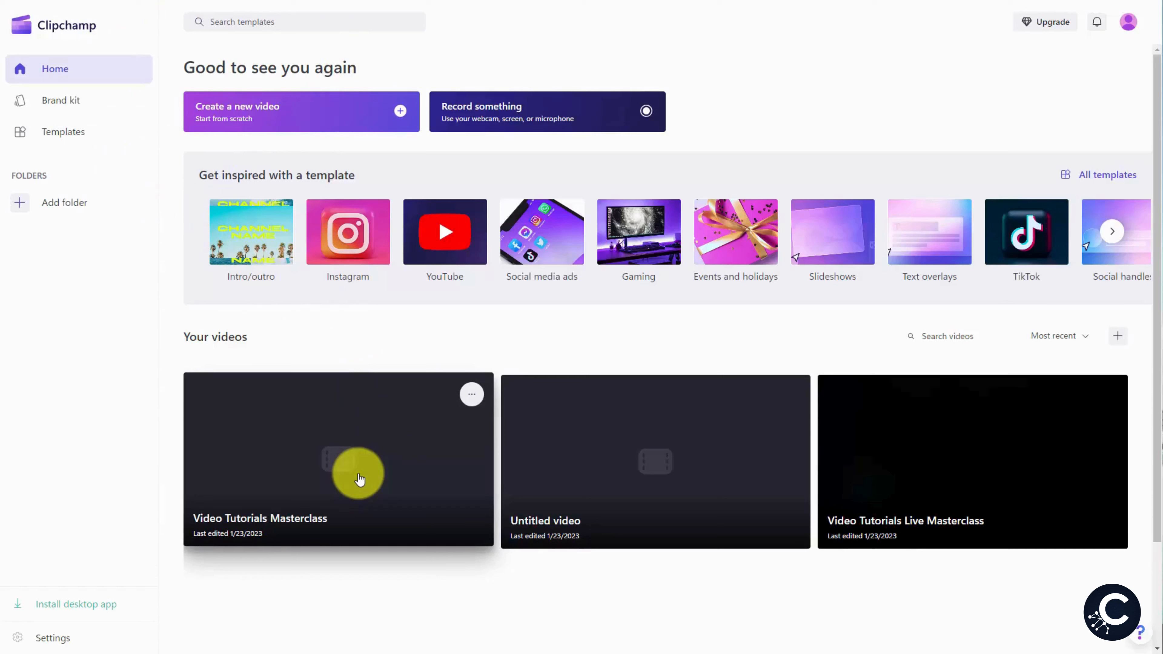
left_click(339, 463)
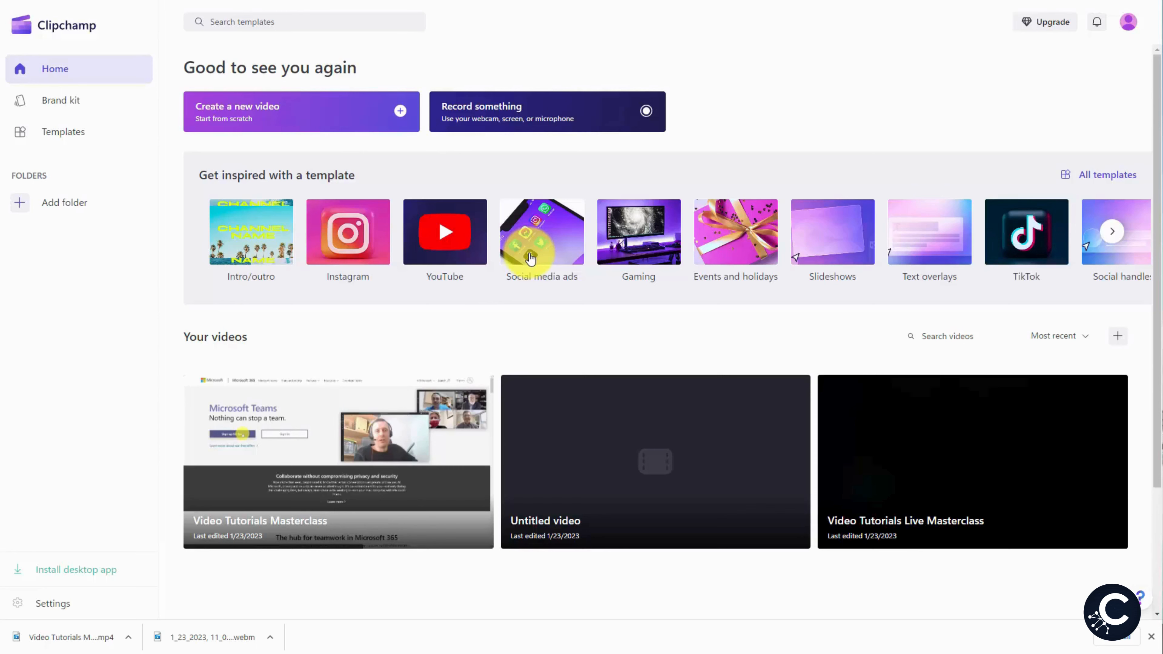
- Browse the Instagram templates and create a video from the Sci-fi new post Instagram story template
left_click(346, 246)
scroll(350, 247, "down", 2)
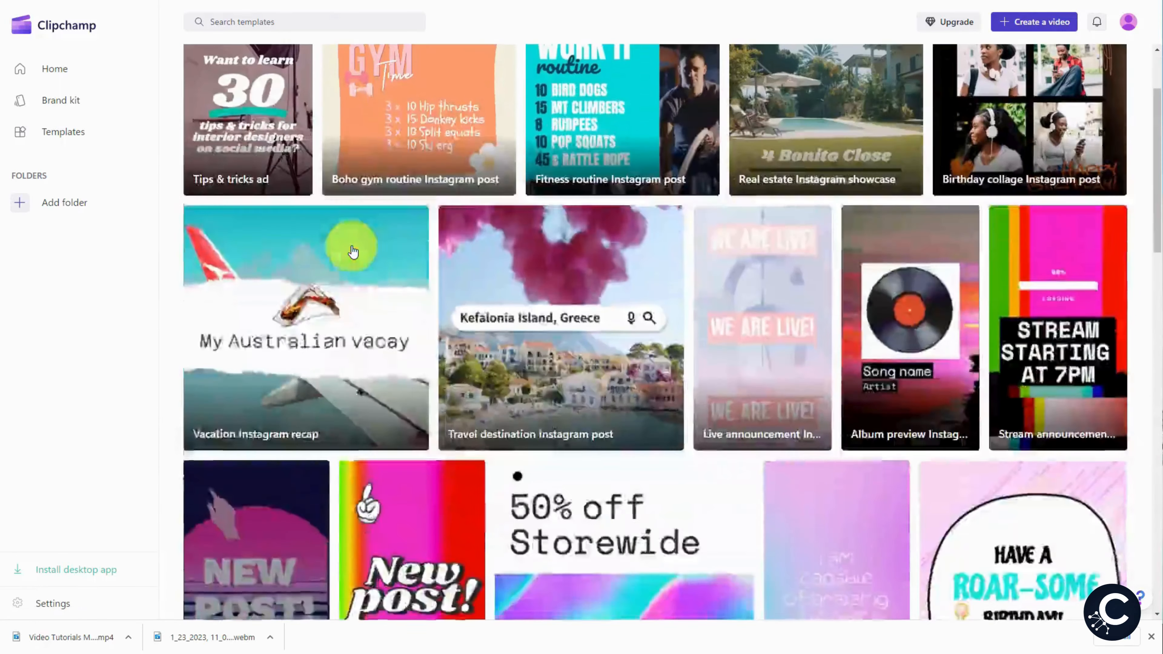
scroll(408, 276, "down", 2)
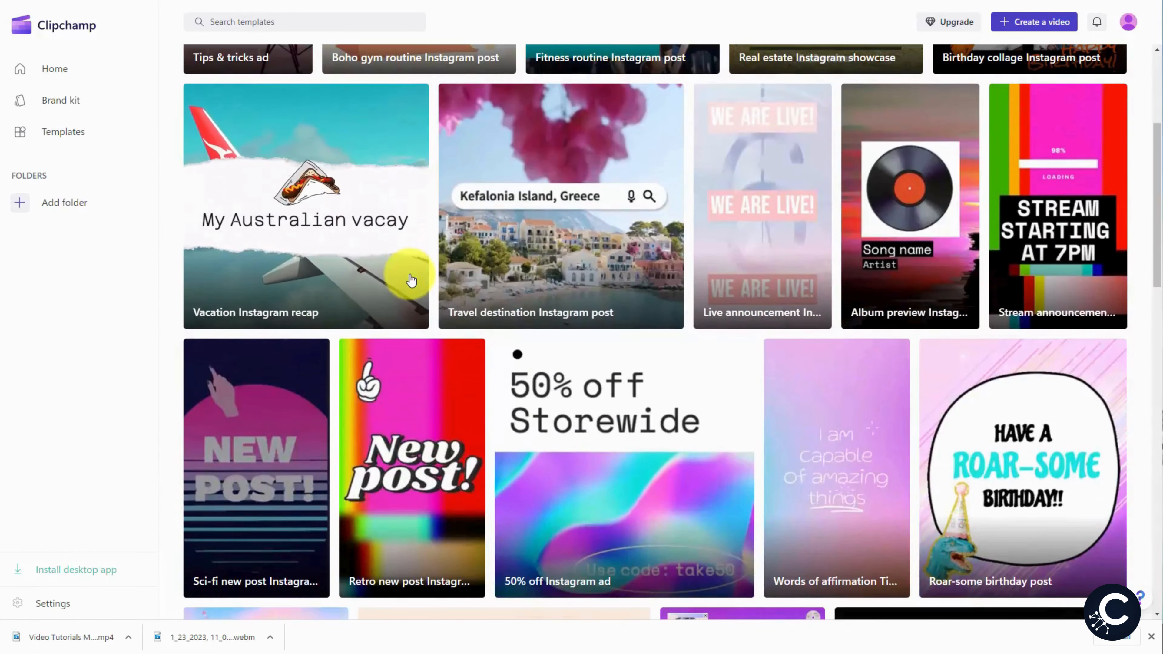
scroll(411, 280, "down", 2)
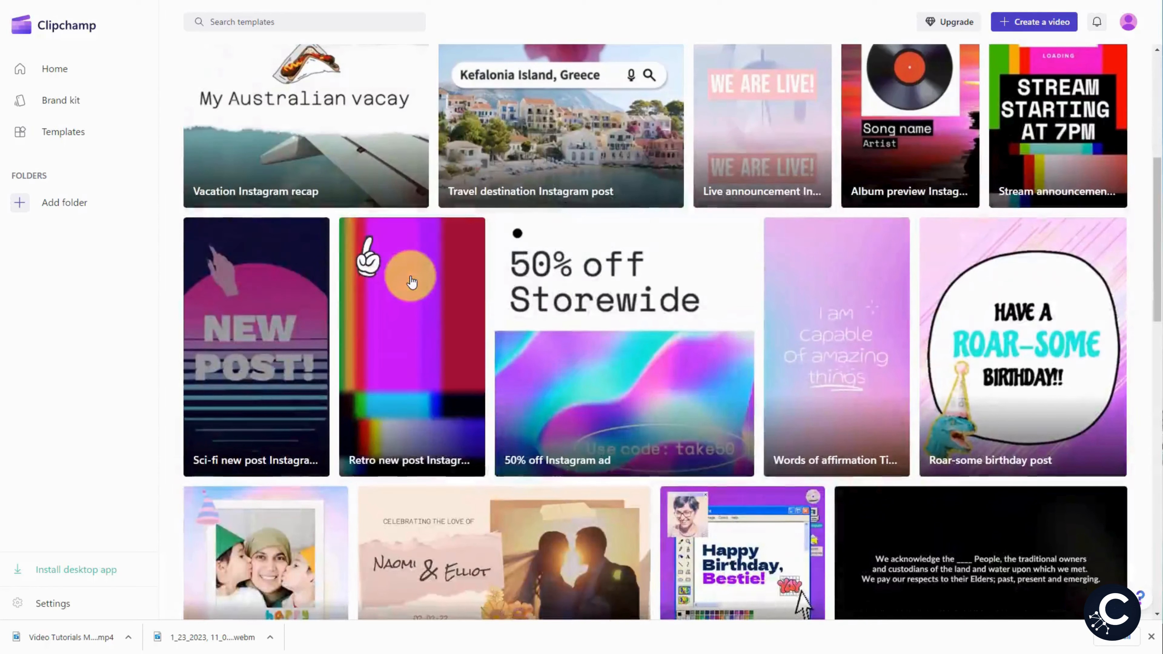
left_click(262, 339)
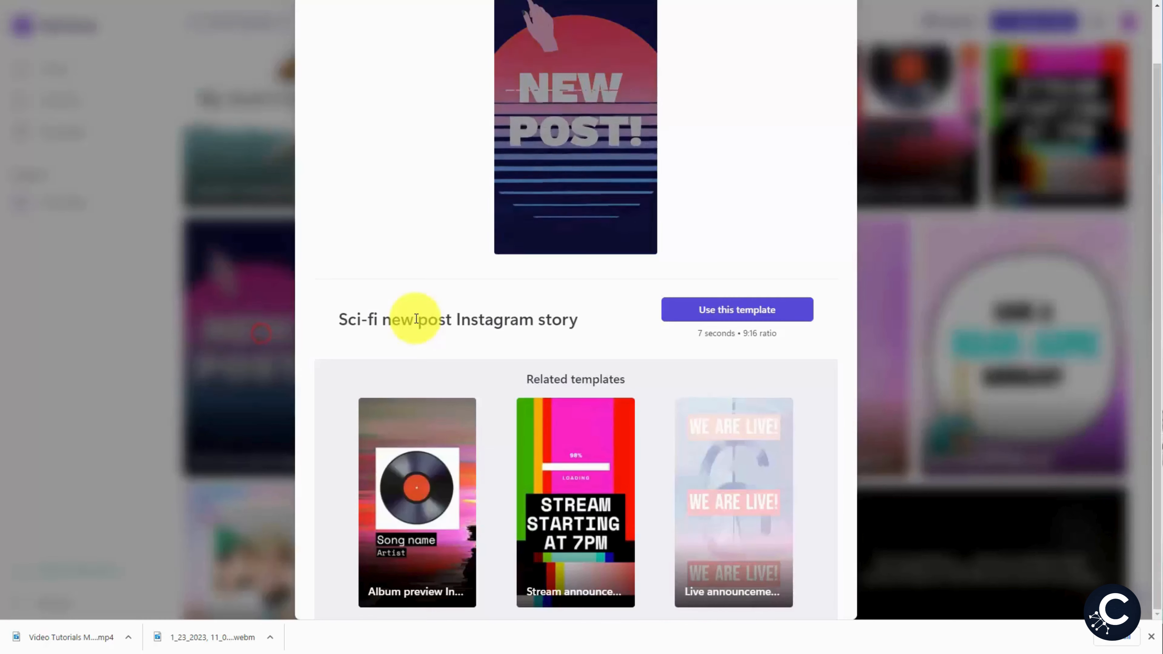
left_click(733, 311)
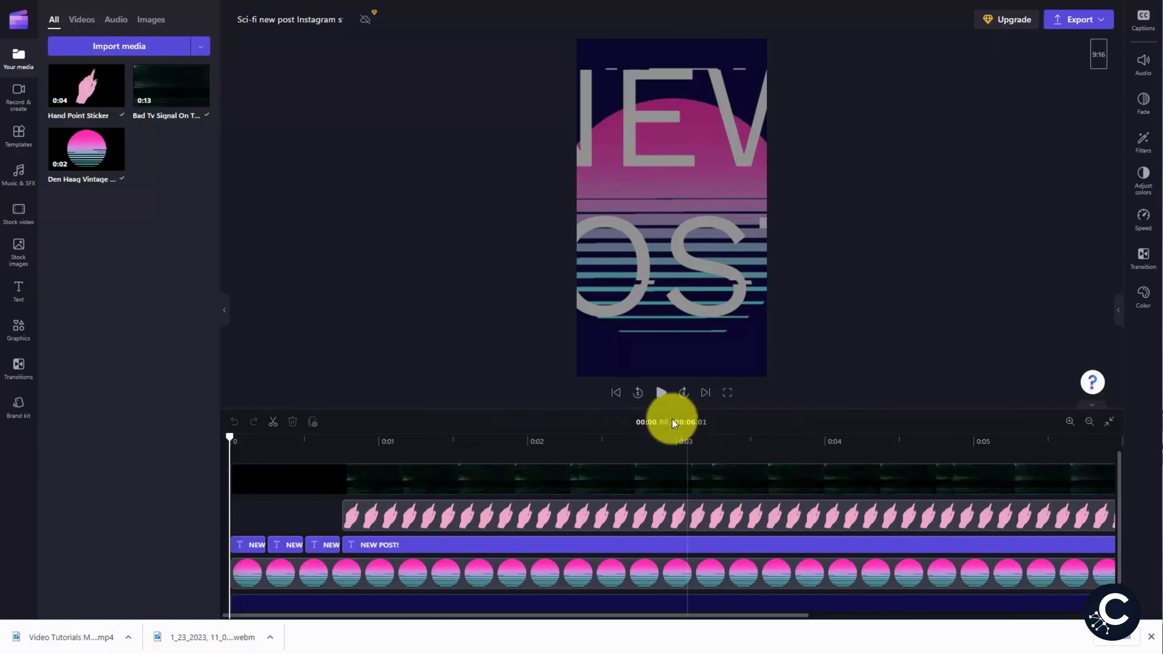
- Play the template video and review the fade, filter, color adjustment and speed options of the Hand Point Sticker clip
left_click(659, 394)
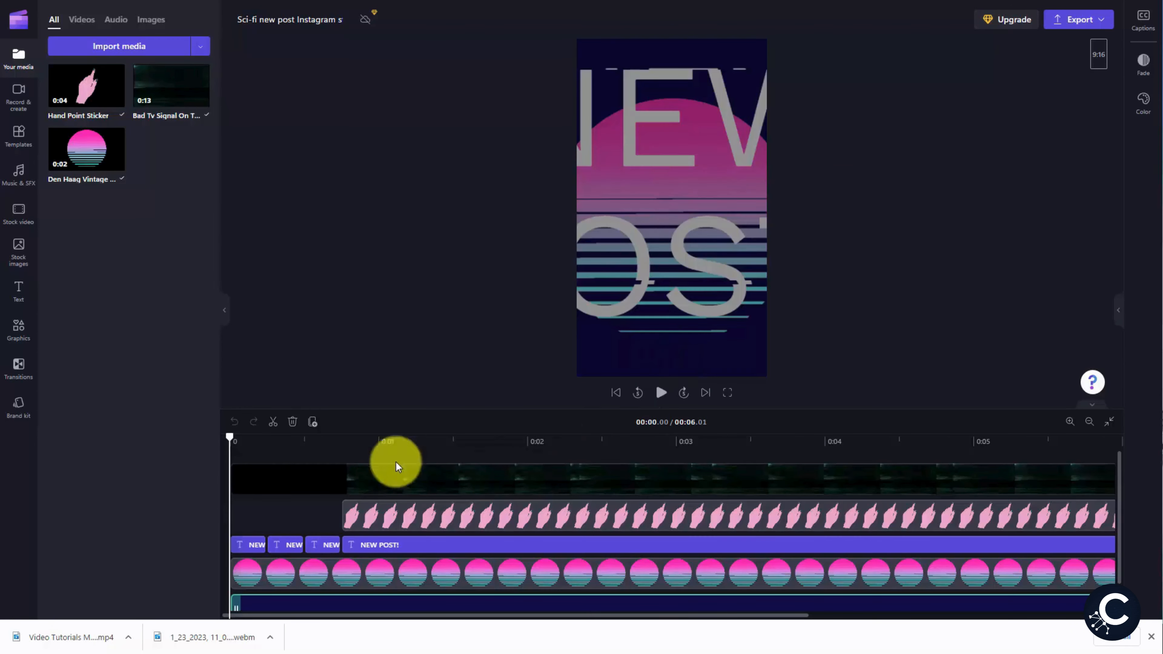
left_click(432, 515)
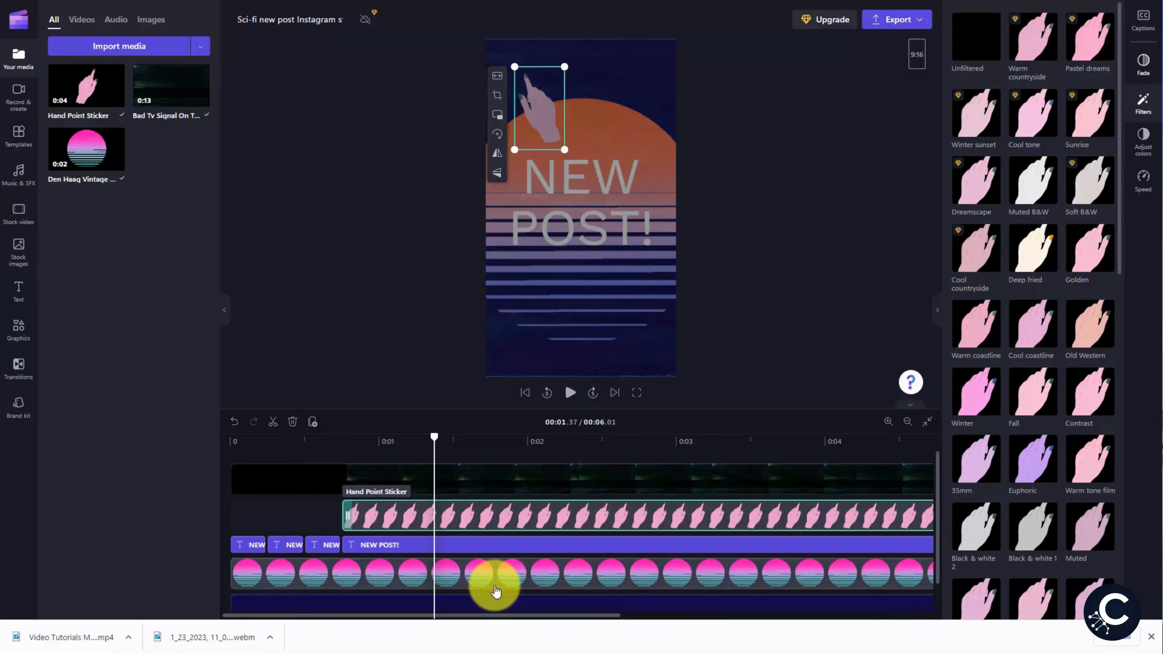
left_click(1143, 65)
left_click(1143, 102)
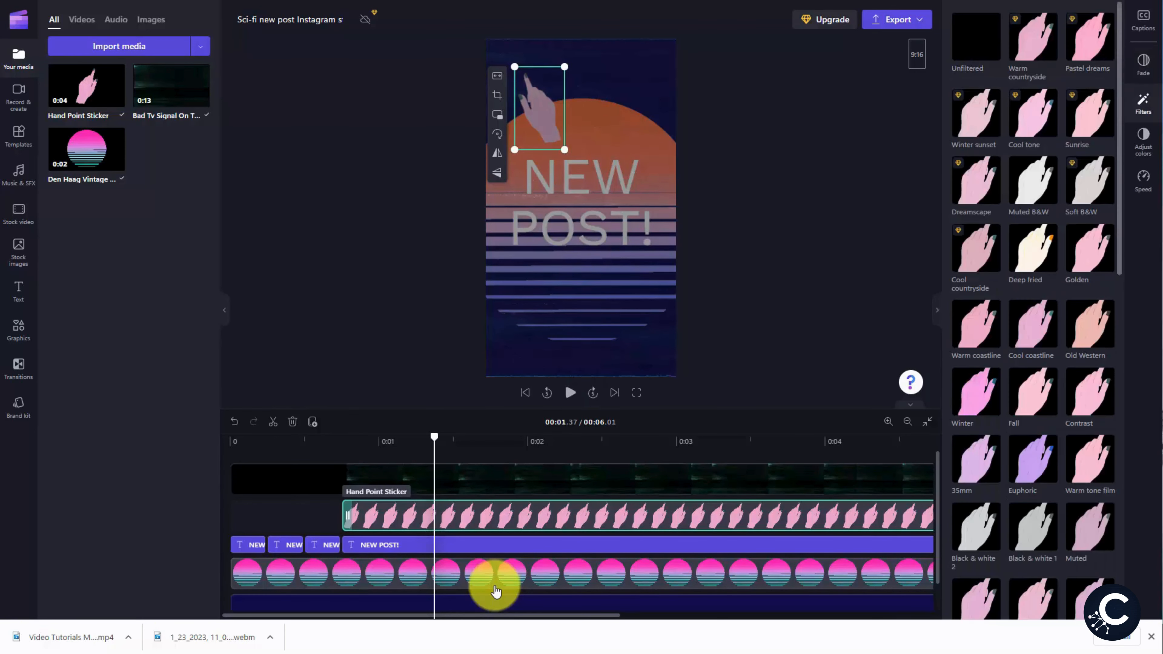
scroll(1032, 321, "down", 5)
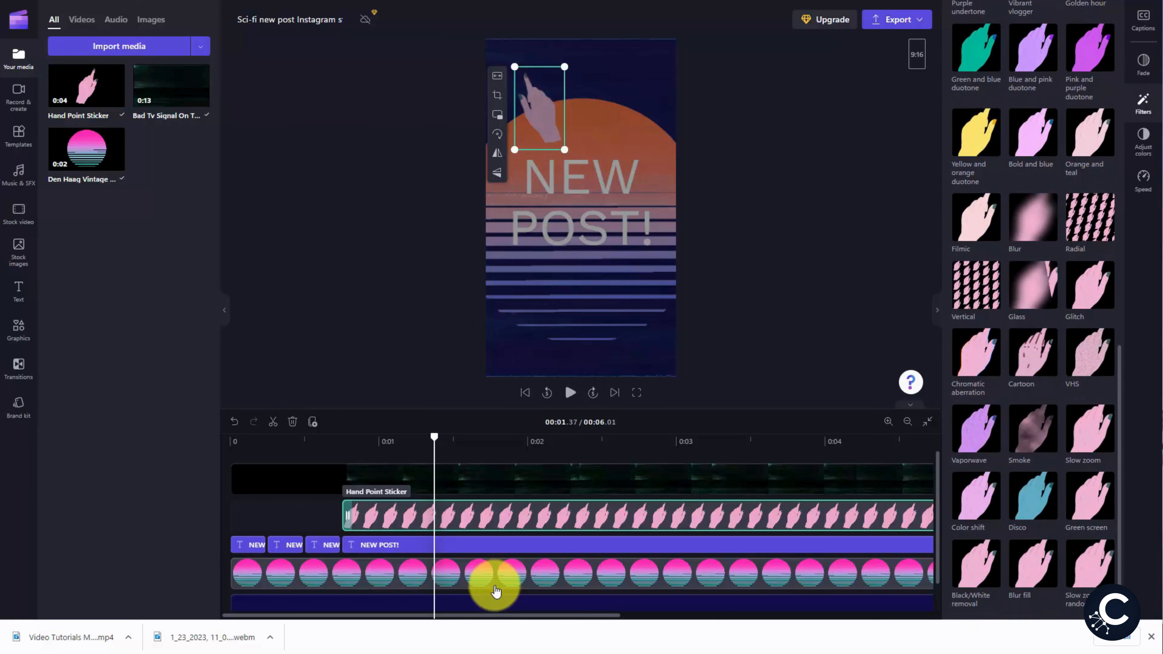
left_click(1143, 143)
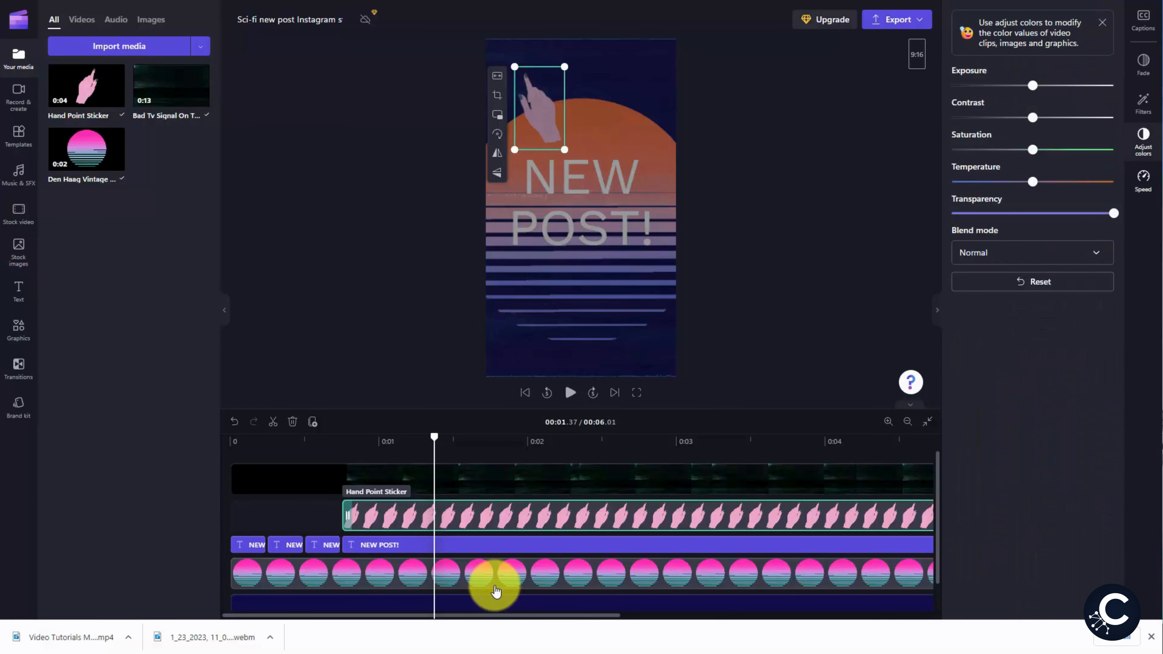
left_click(1143, 181)
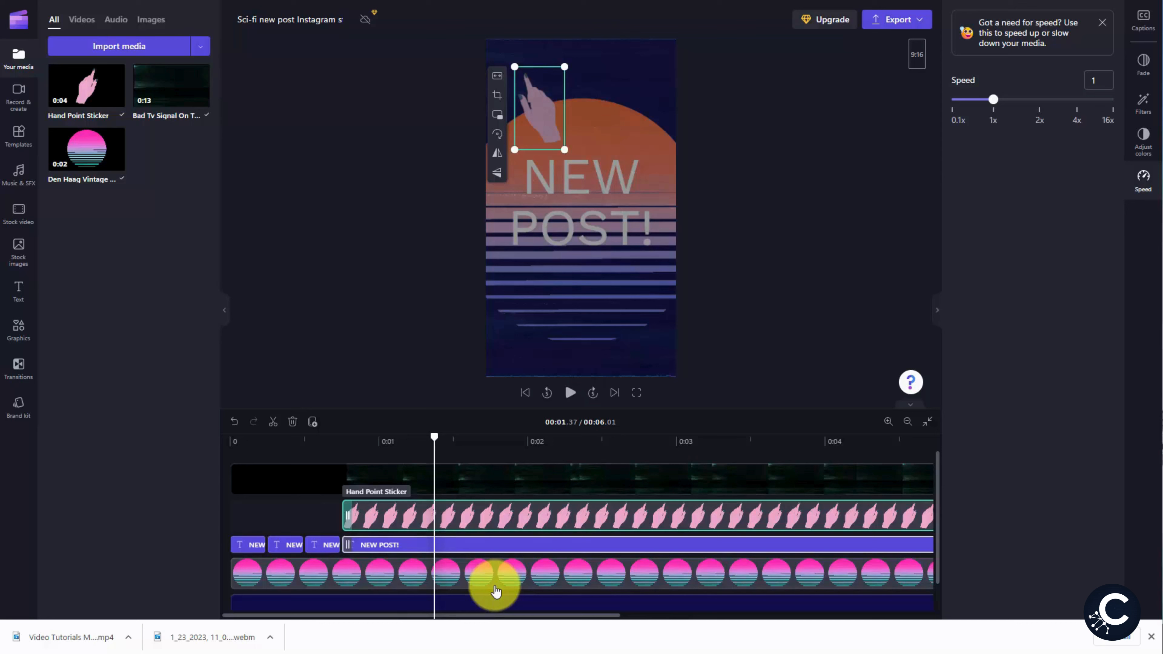
- Review the text, color, transform, glitch, fade, filter and color adjustment options of the long NEW POST! title
left_click(496, 545)
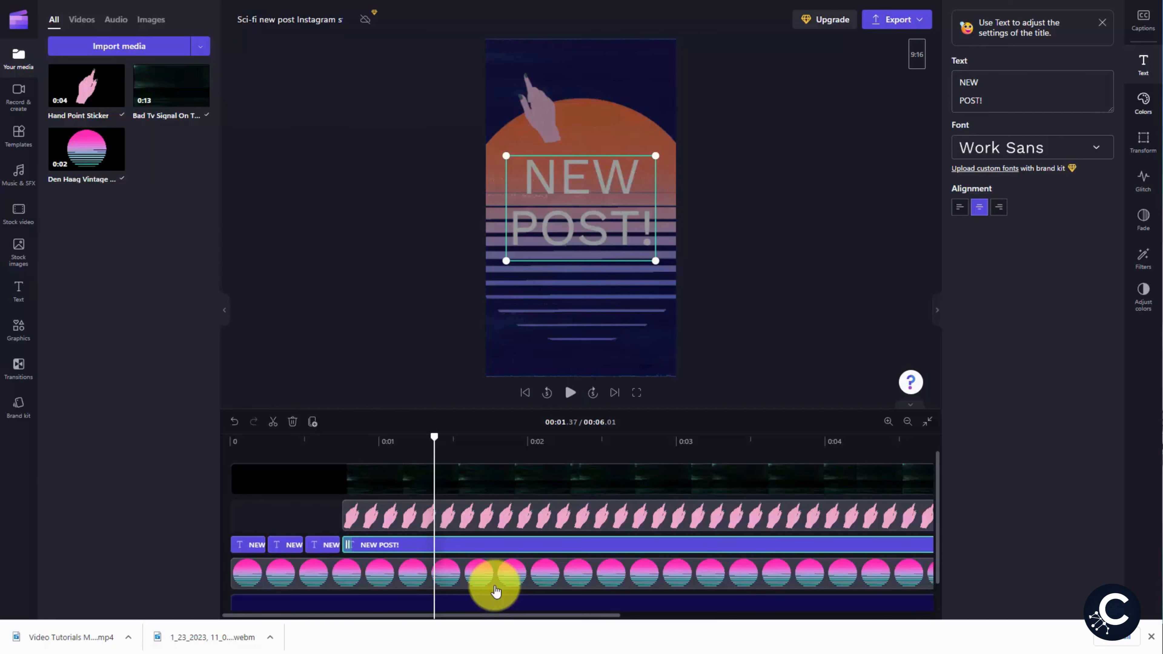
left_click(1143, 103)
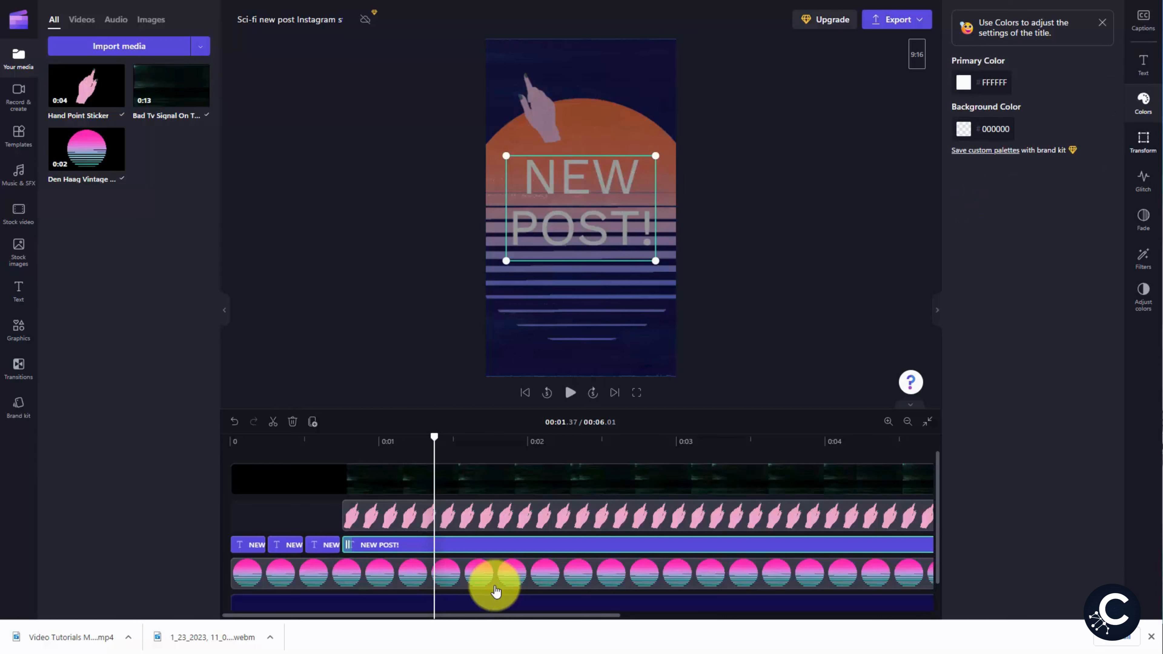
left_click(1143, 142)
left_click(1143, 181)
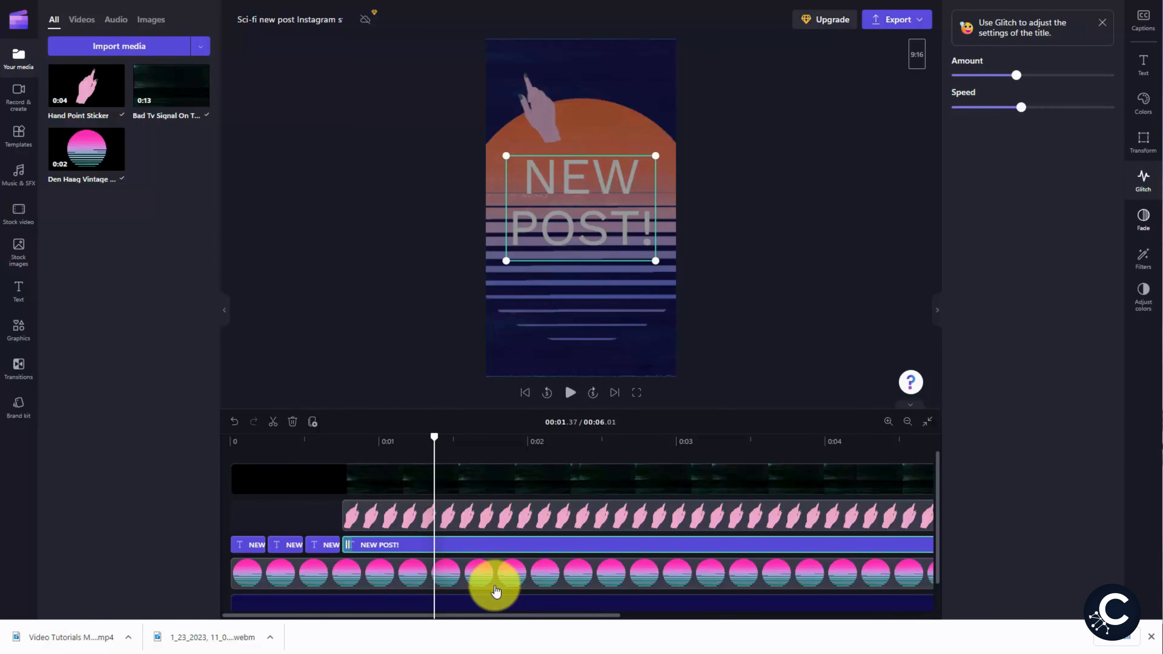
left_click(1143, 220)
left_click(1142, 258)
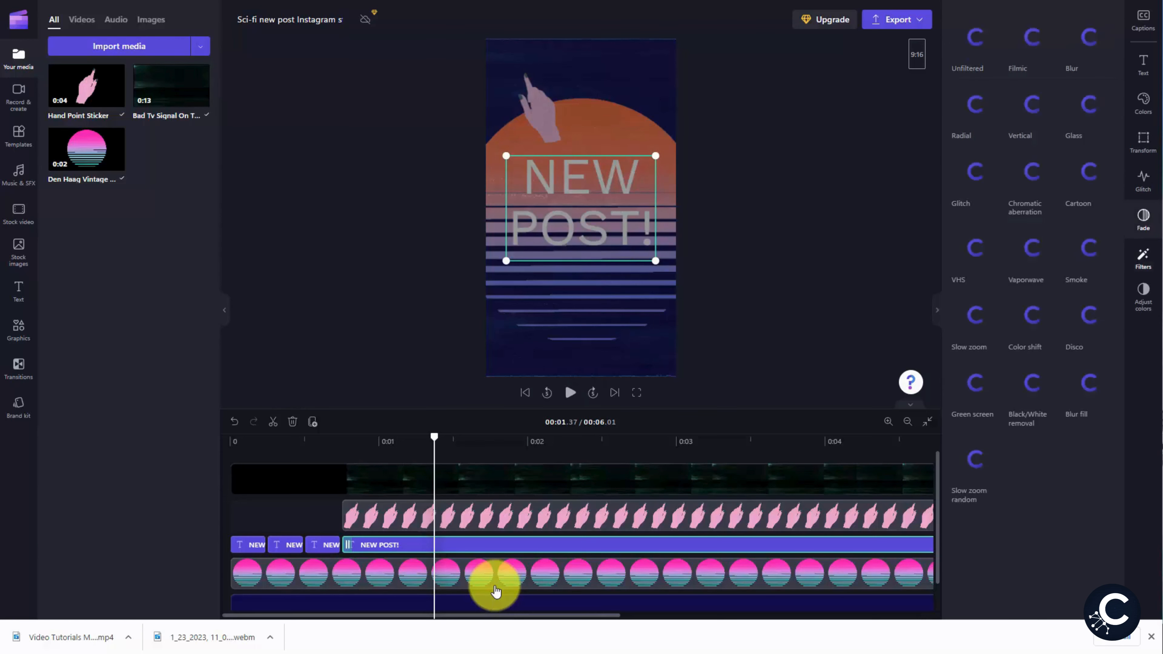
left_click(1143, 297)
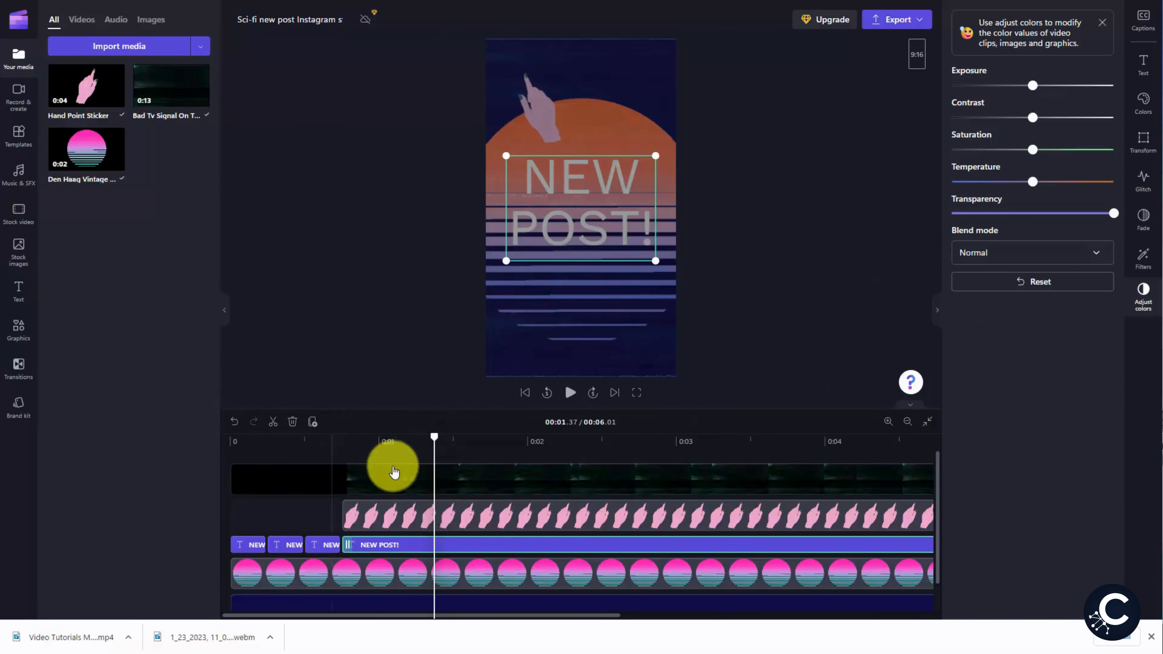
- Zoom out the timeline to view all clips of the template video at full length
left_click(907, 423)
left_click(907, 423)
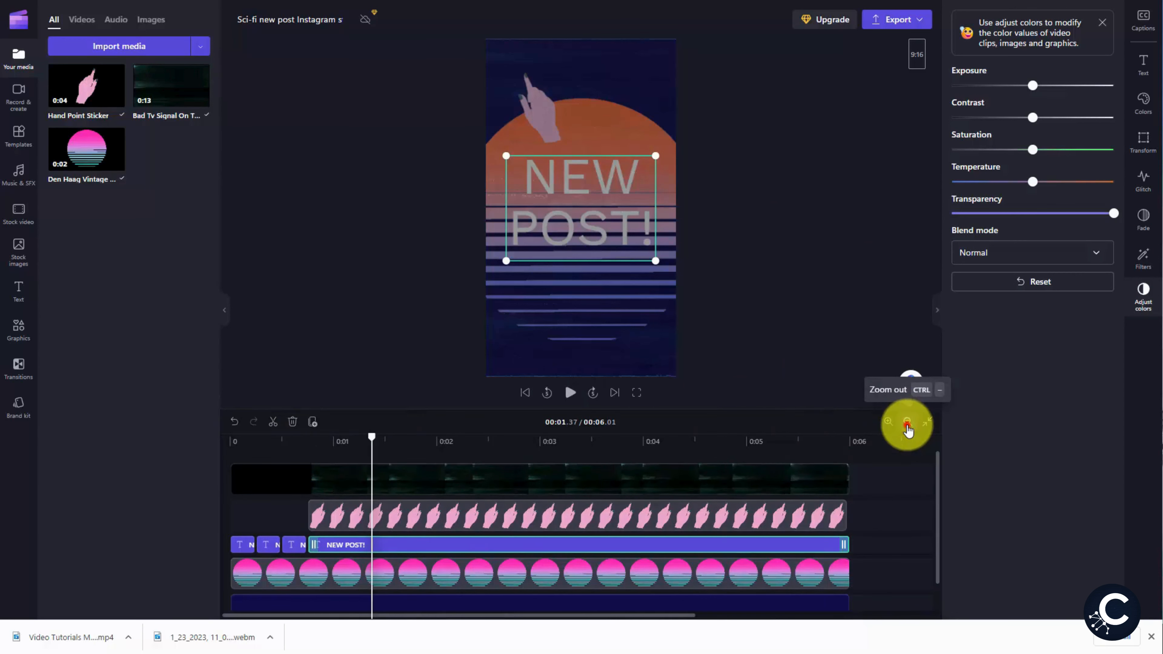
left_click(907, 424)
left_click(907, 423)
left_click(907, 423)
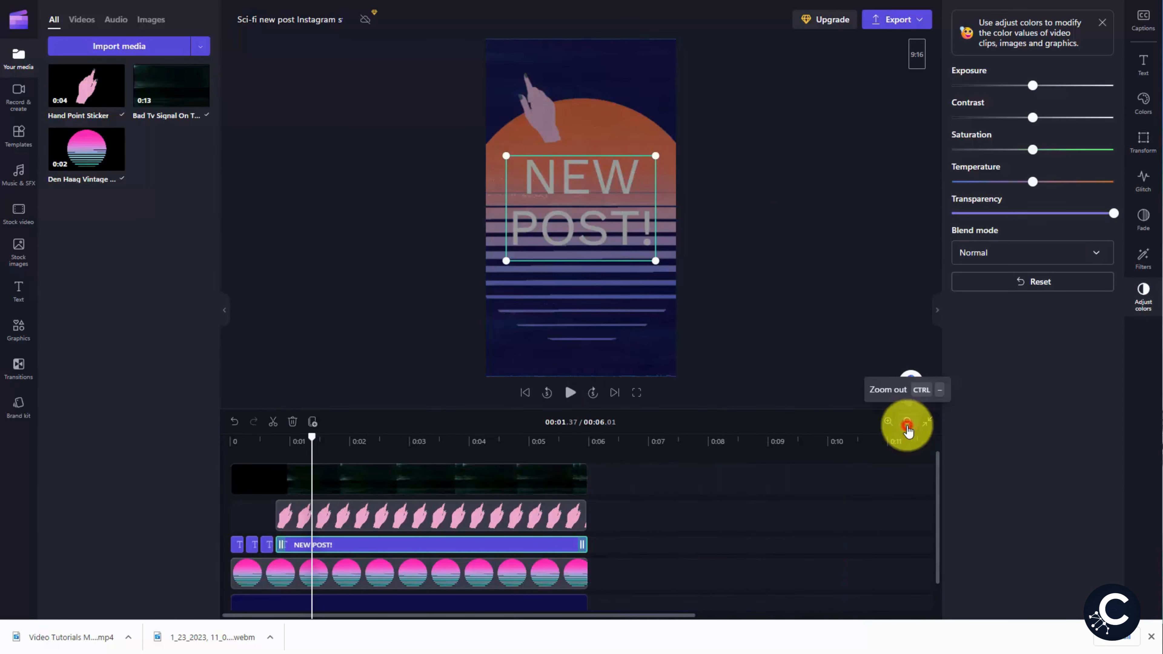
left_click(906, 425)
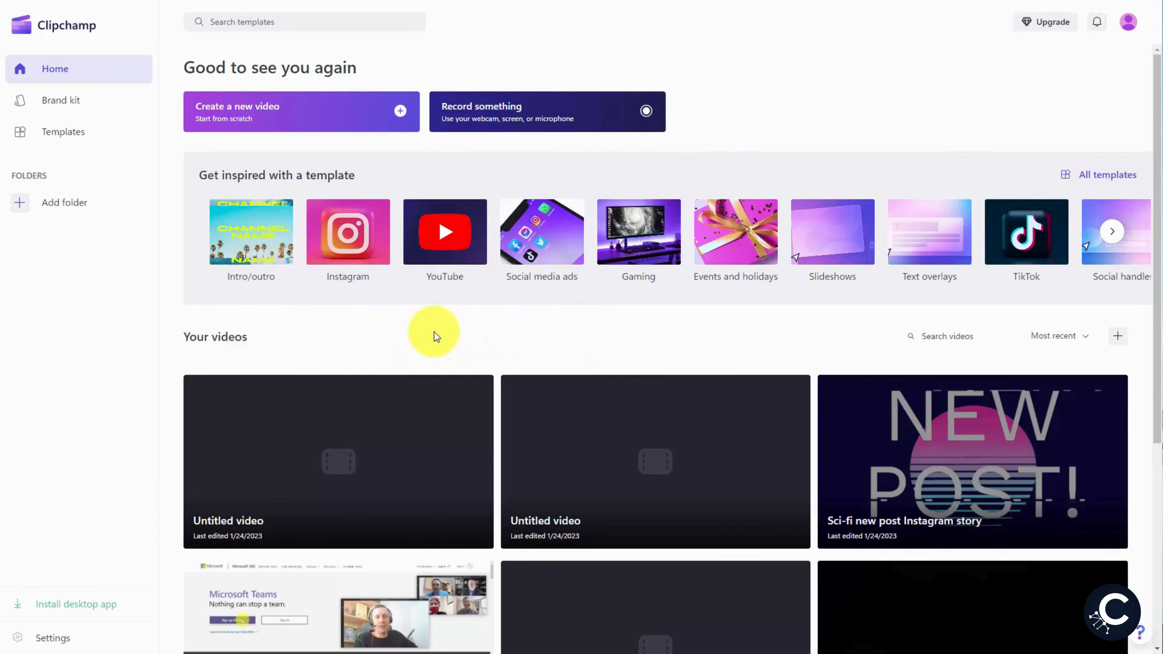
- View the brand kit page and add two folders named Video Tutorials Live Masterclass and Video Tutorials Masterclass
left_click(68, 107)
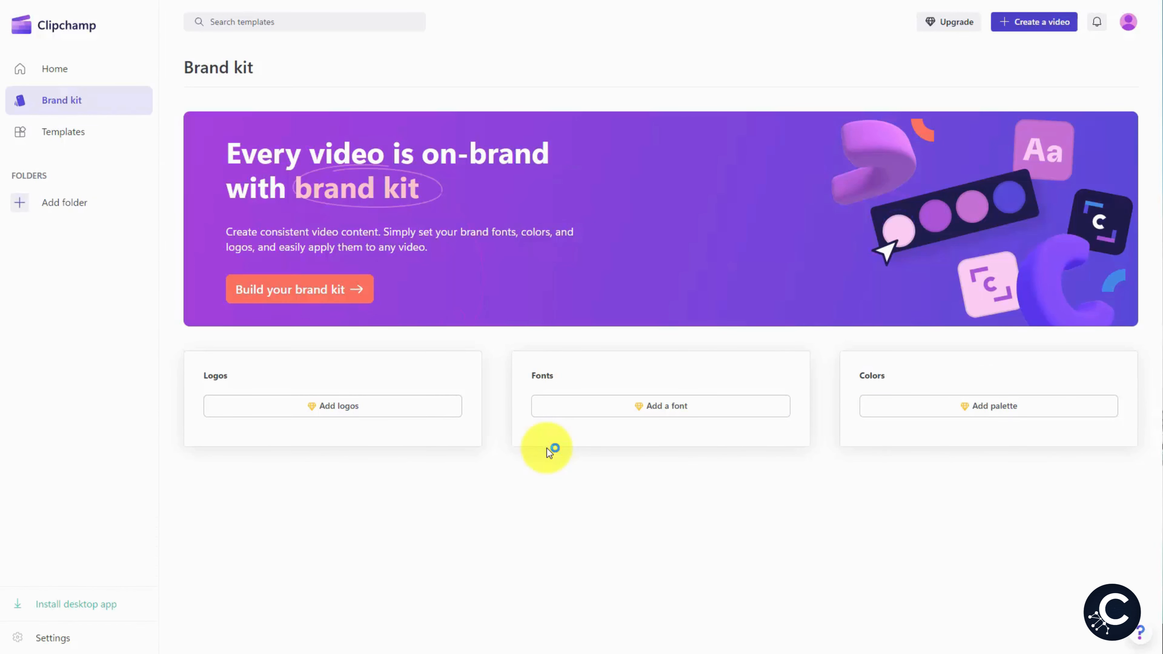
left_click(64, 202)
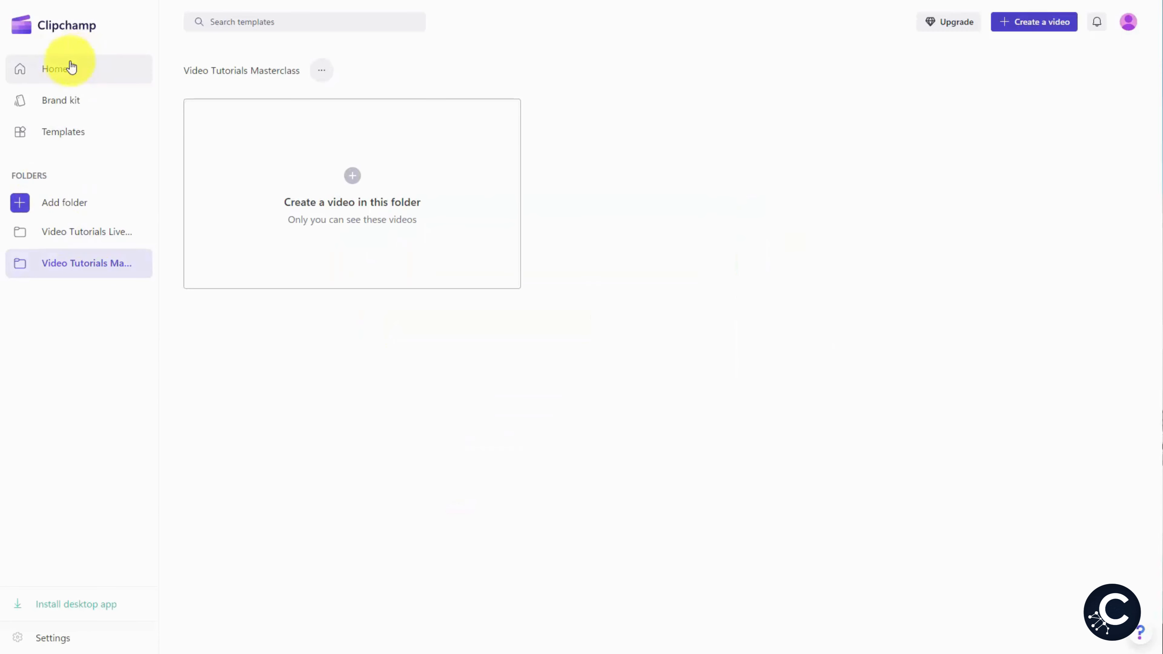
left_click(67, 85)
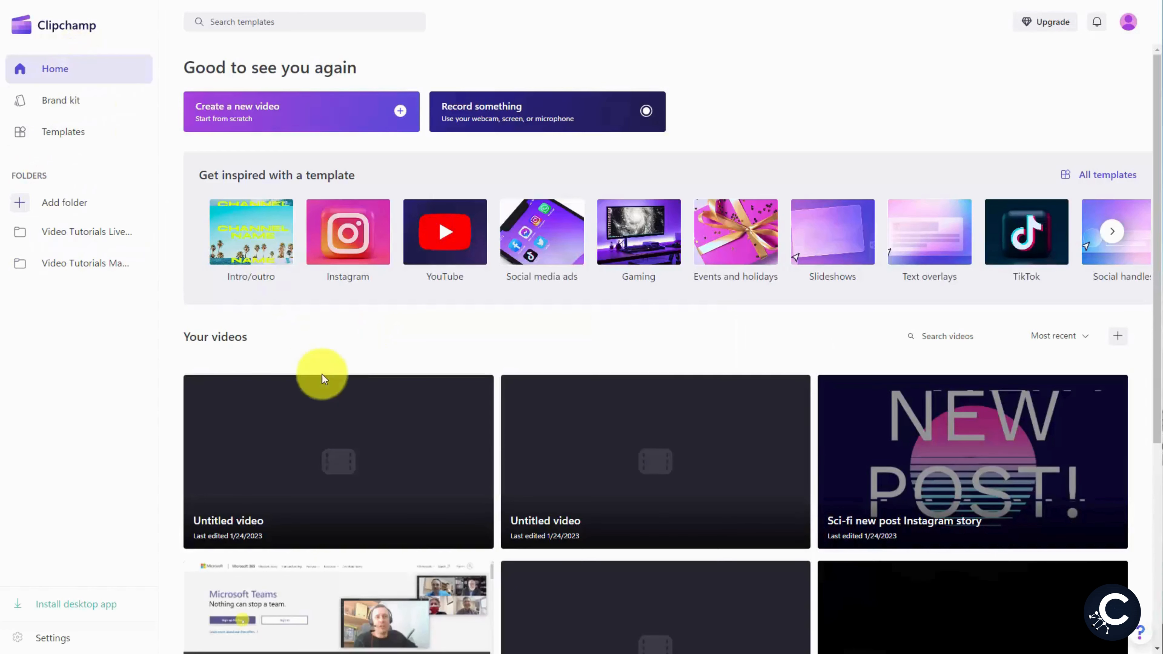
- Move the first untitled video to the Video Tutorials Live Masterclass folder and the Video Tutorials Masterclass video to the folder of the same name
left_click_drag(393, 429, 195, 310)
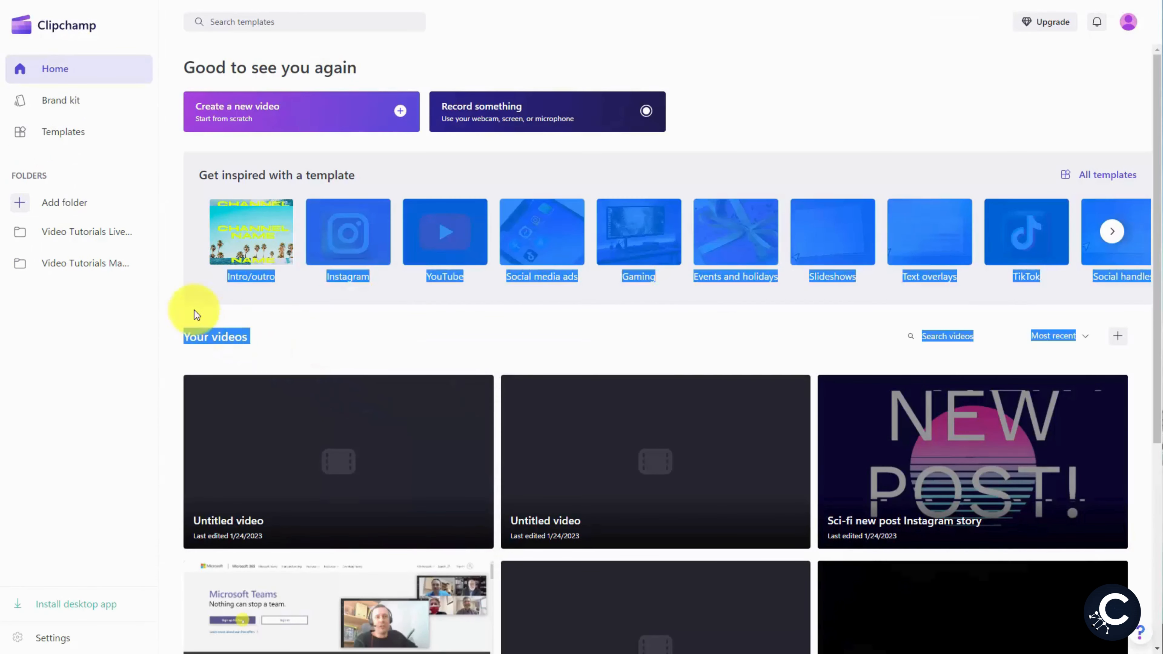
left_click(264, 348)
left_click(472, 397)
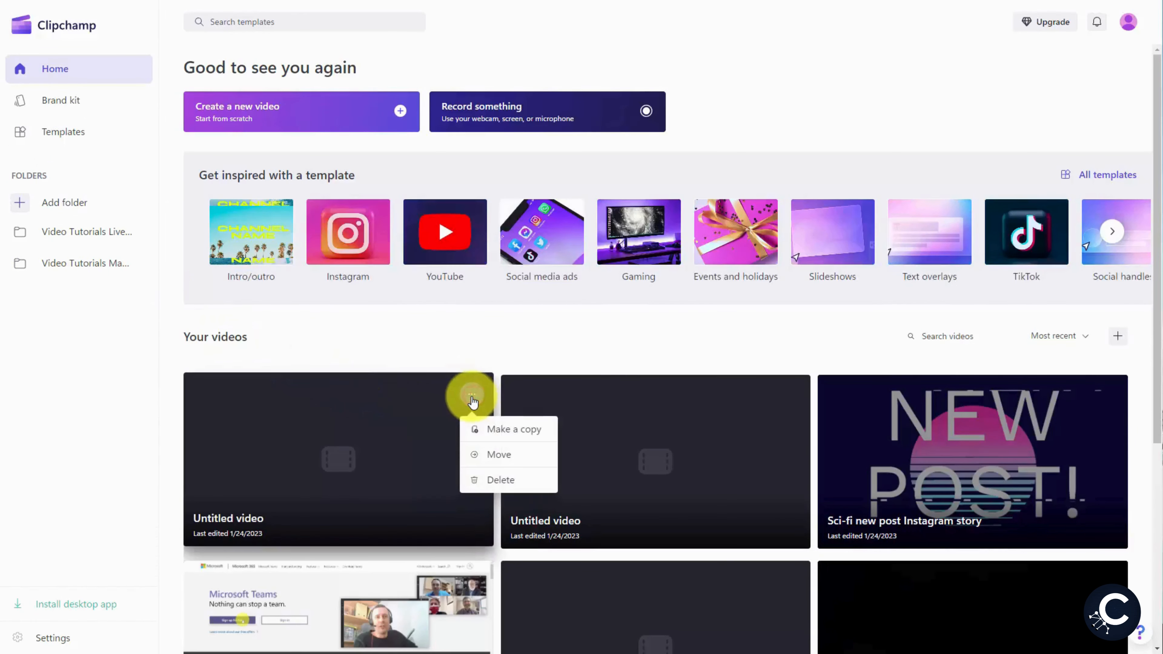
left_click(493, 455)
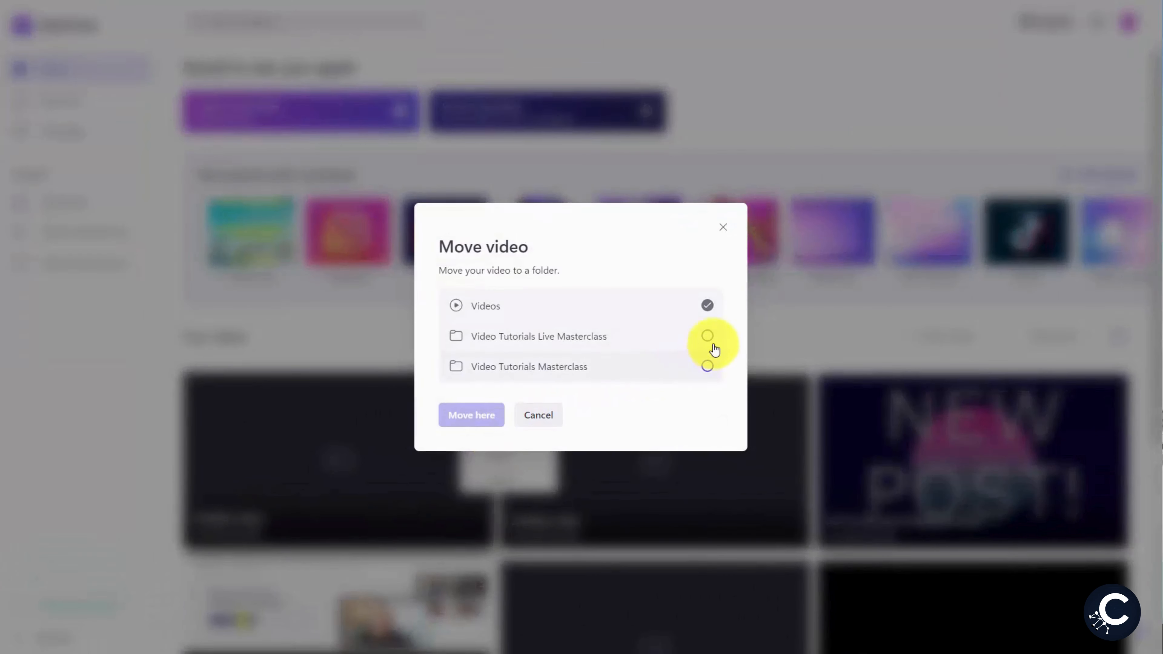
left_click(707, 336)
left_click(495, 420)
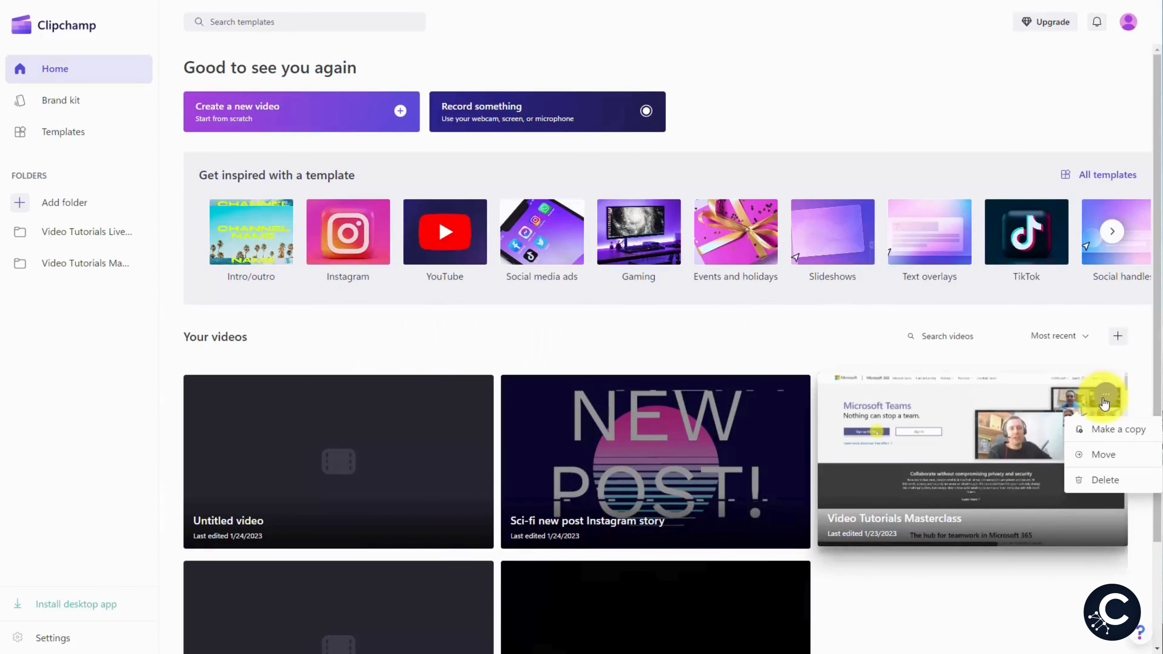
left_click(1101, 456)
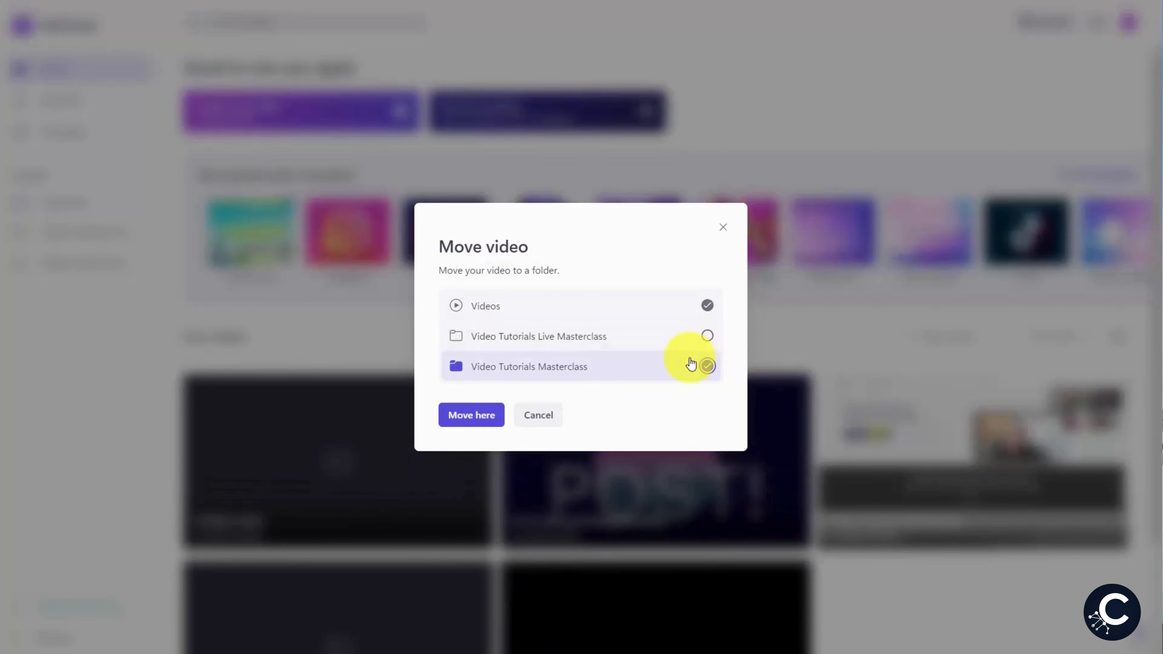
left_click(485, 415)
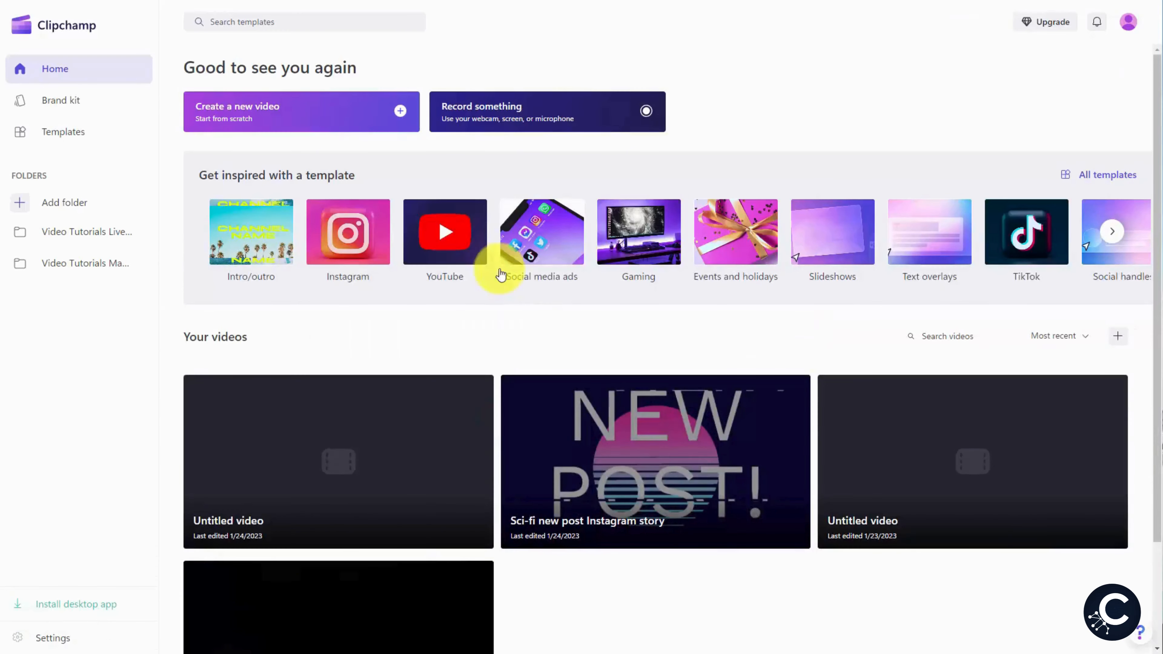
- Create a new video from scratch and add the imported 0000 - Overview - Microsoft Teams.mp4 clip to its timeline
left_click(359, 132)
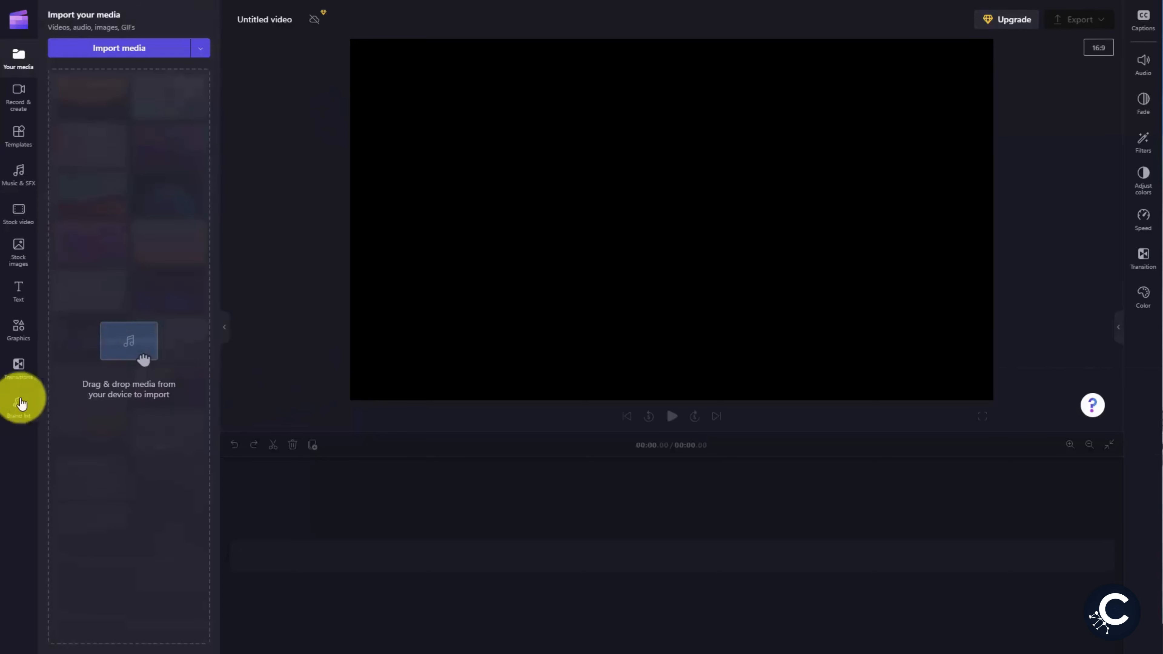
left_click(22, 409)
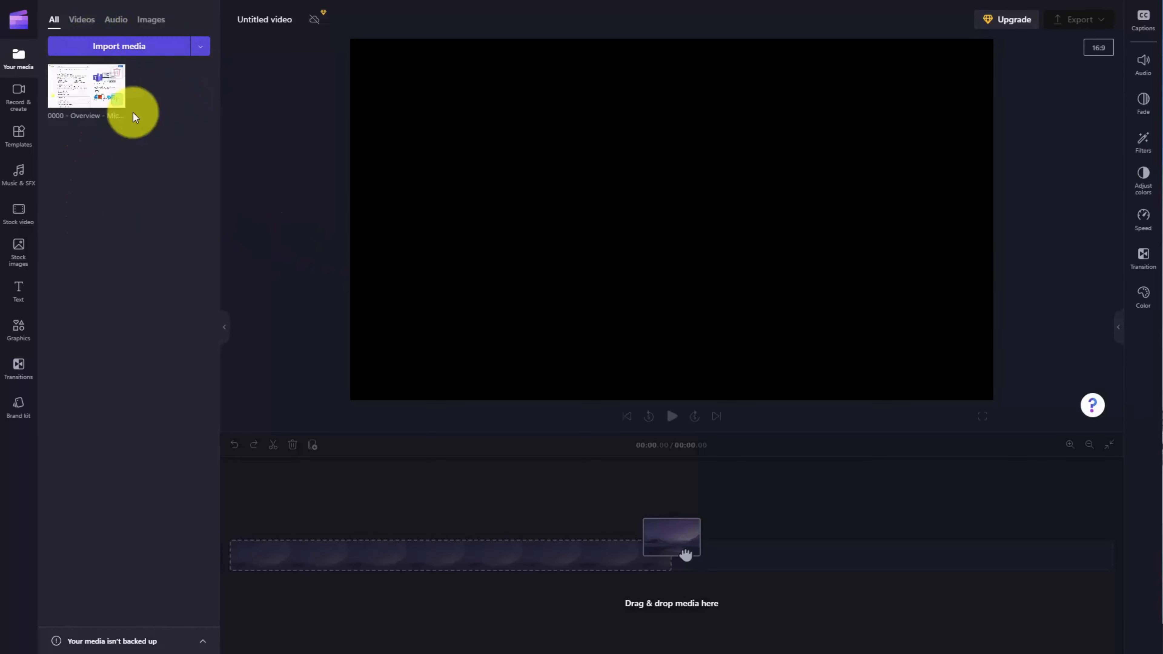
left_click(117, 98)
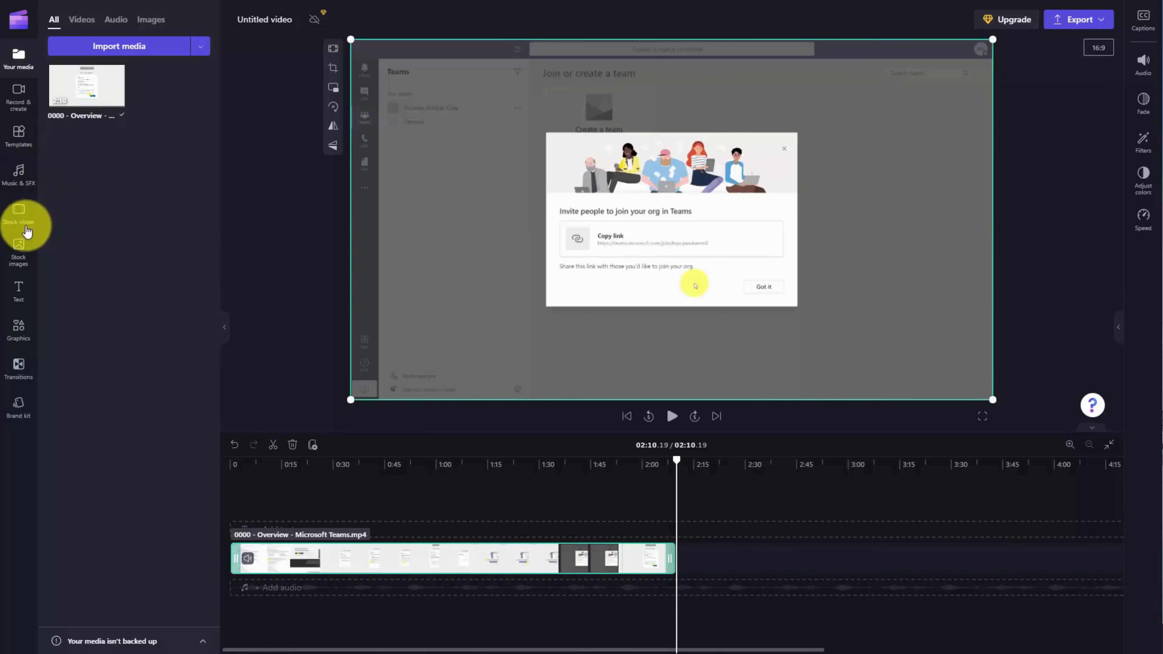
- Add the free Sci Fi Machine stock video from the Sci-fi category after the Teams clip and preview it
left_click(18, 213)
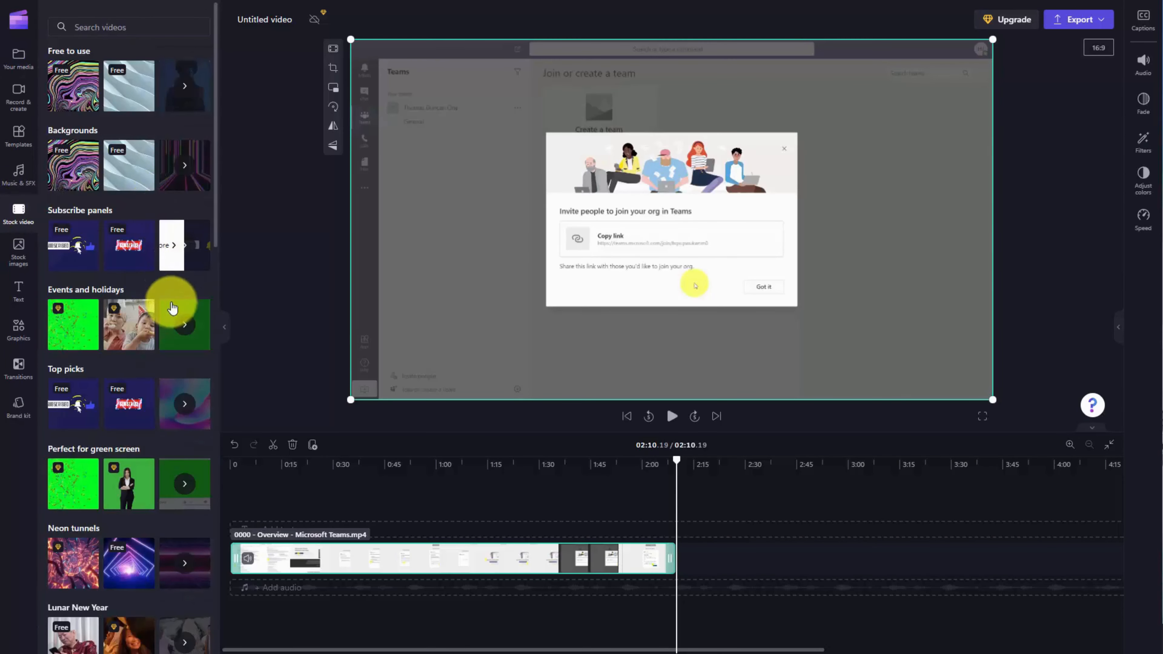
left_click(113, 25)
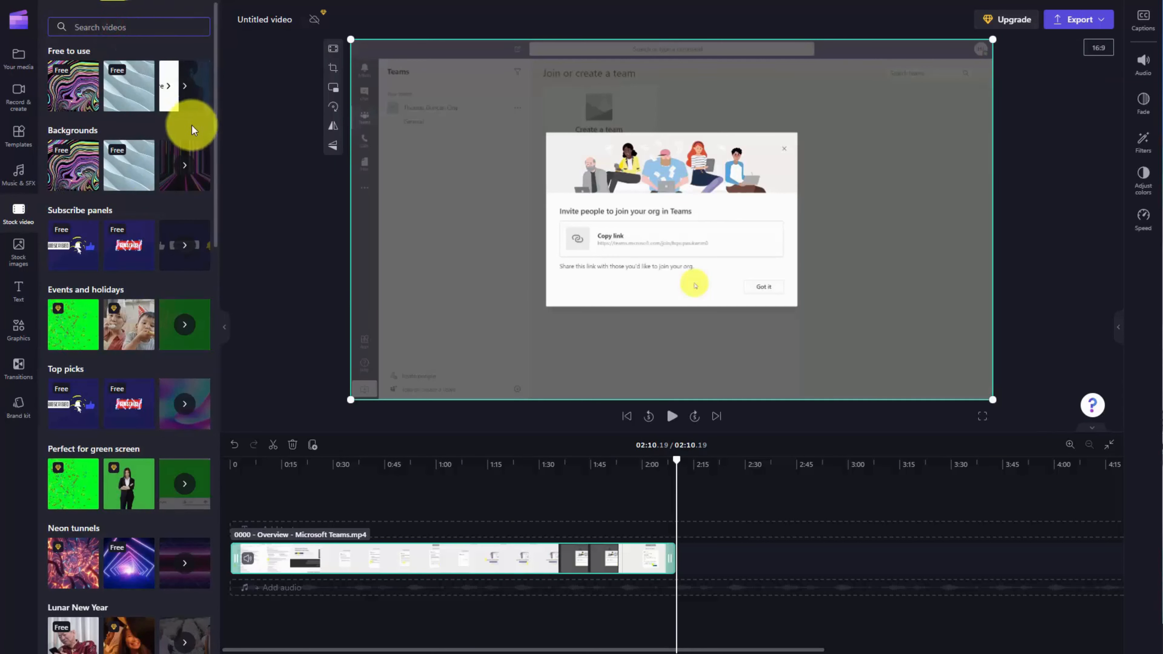
mouse_move(150, 270)
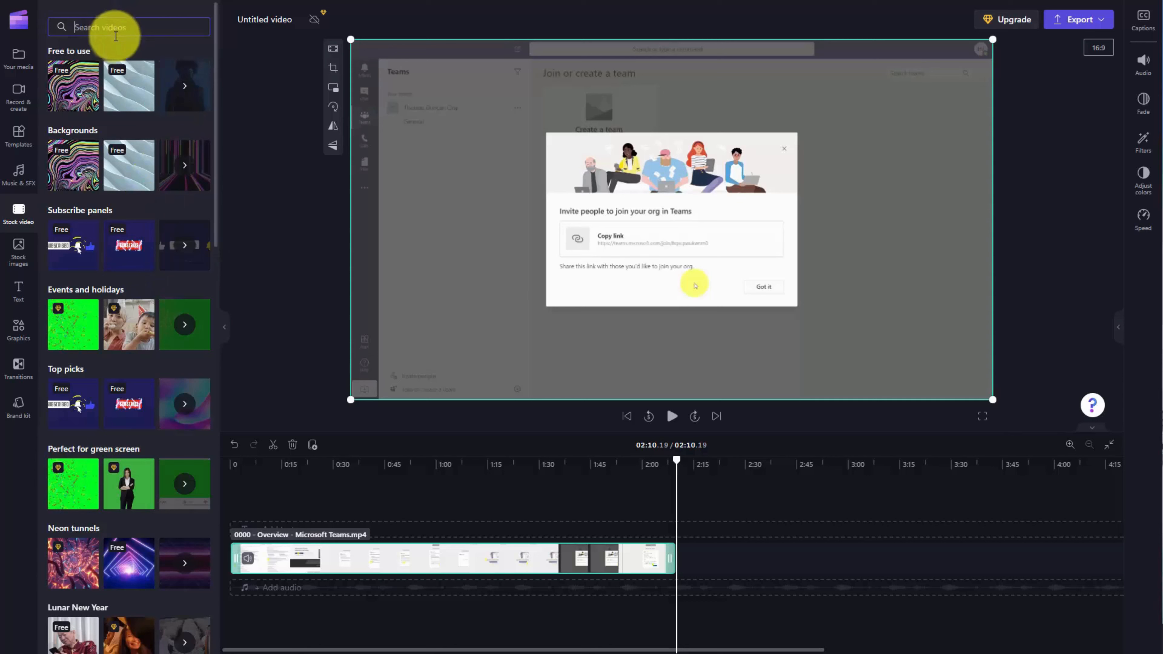
mouse_move(118, 237)
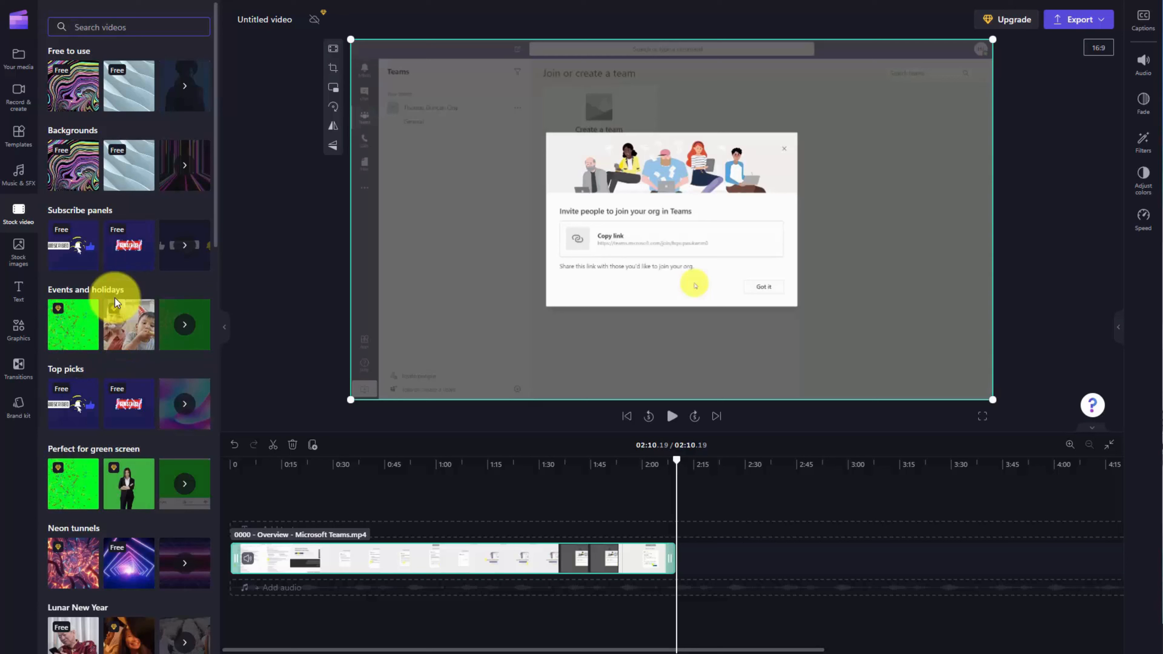
scroll(105, 440, "down", 15)
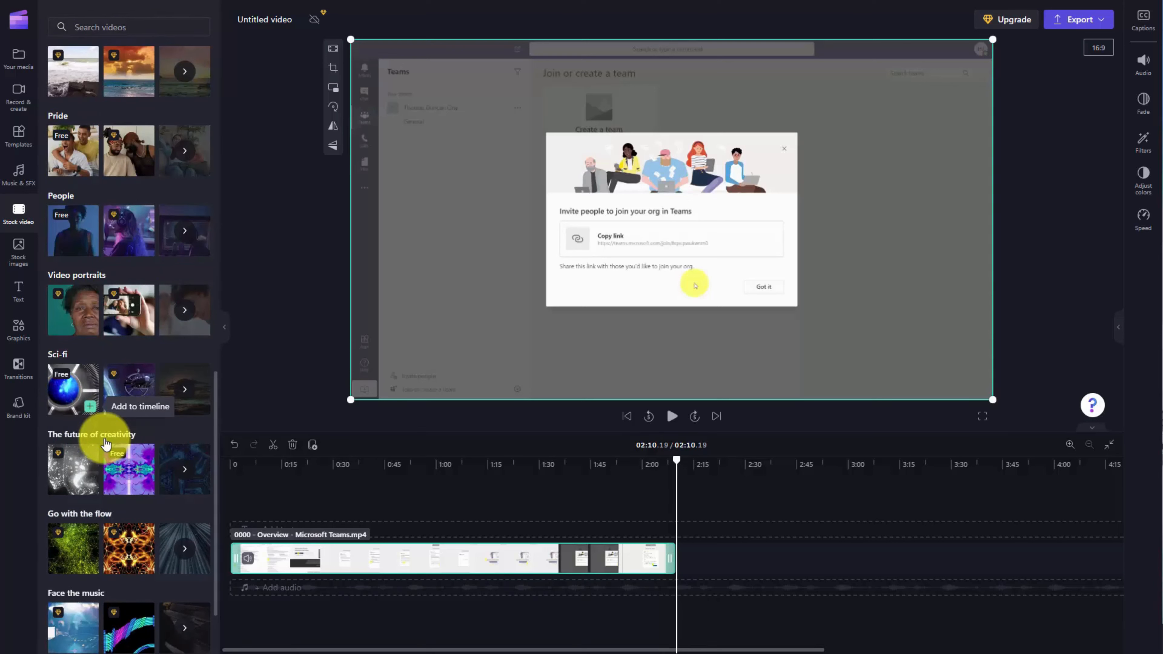
left_click(90, 407)
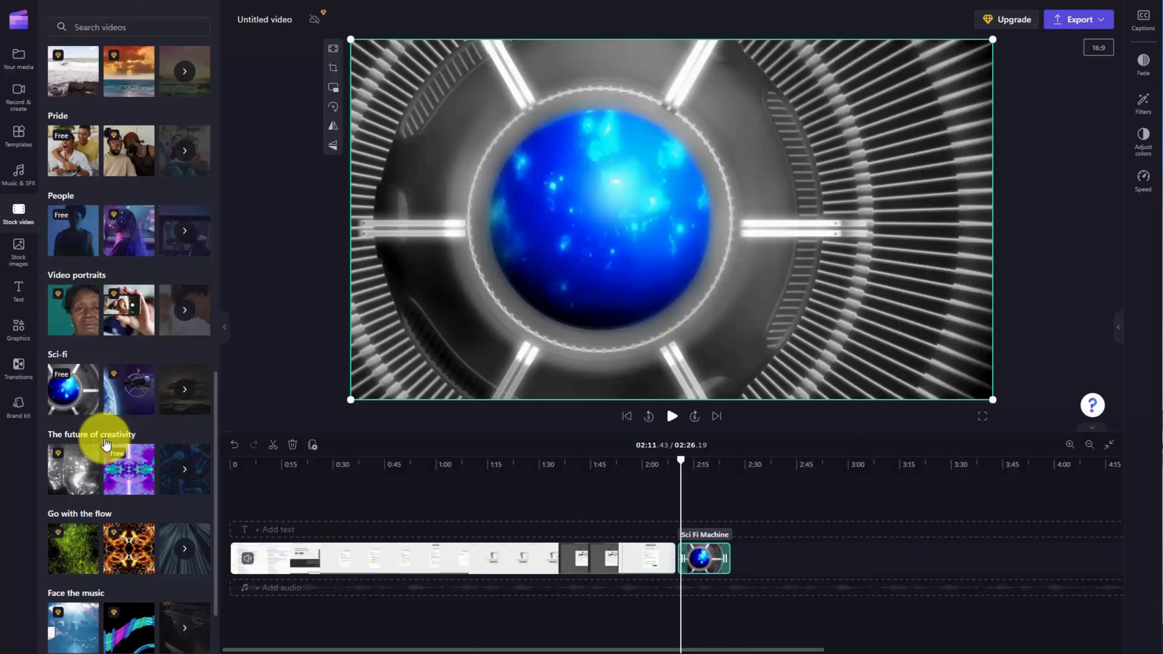
key("space")
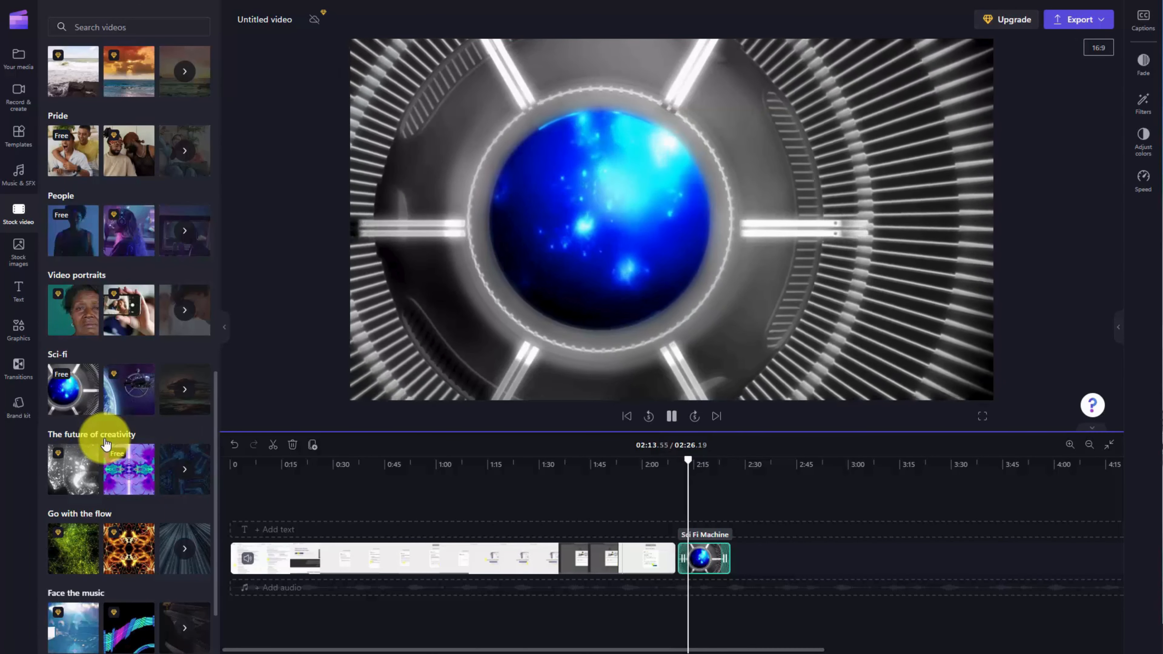
- Stop the preview and add the free Business stock video of an influencer talking to camera after the Sci Fi Machine clip
scroll(105, 443, "down", 10)
key("space")
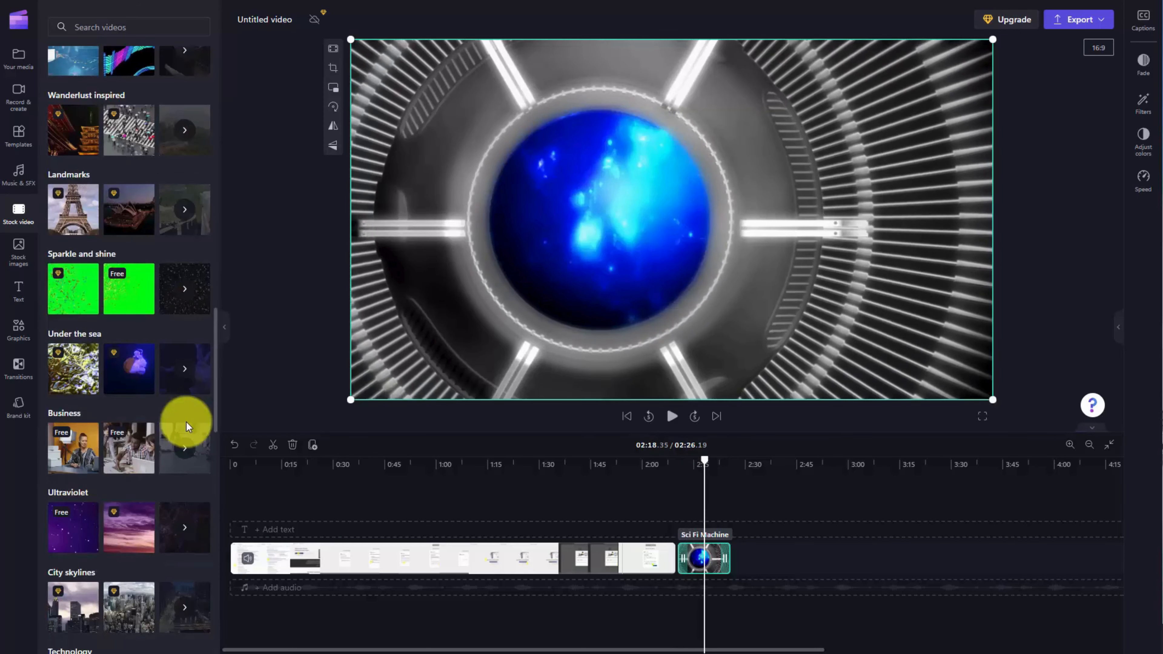
left_click(71, 454)
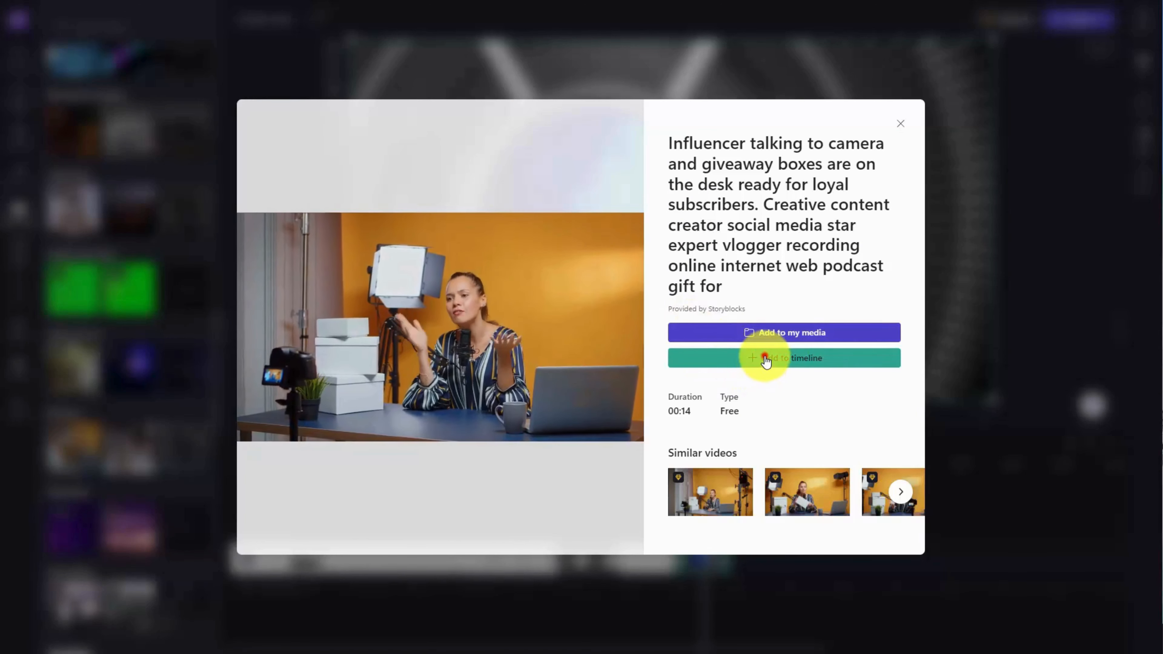
left_click(765, 361)
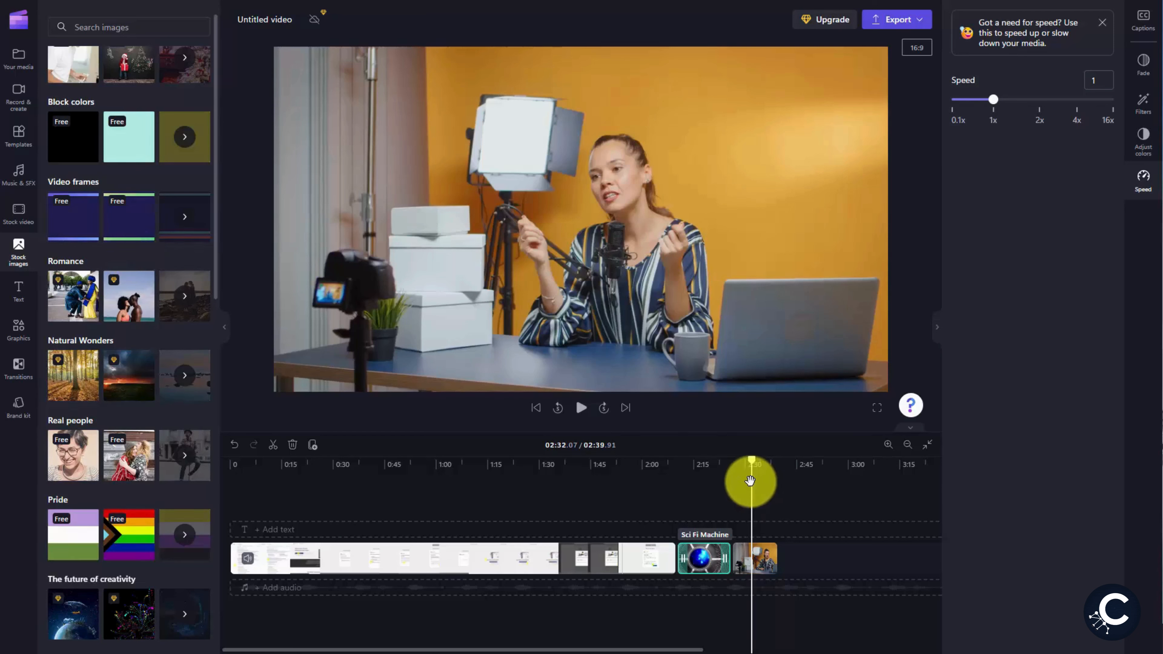
- Overlay the young hipster woman in the city stock image at about 1:03, sized as a picture-in-picture in the frame's lower-right corner
left_click_drag(751, 481, 446, 504)
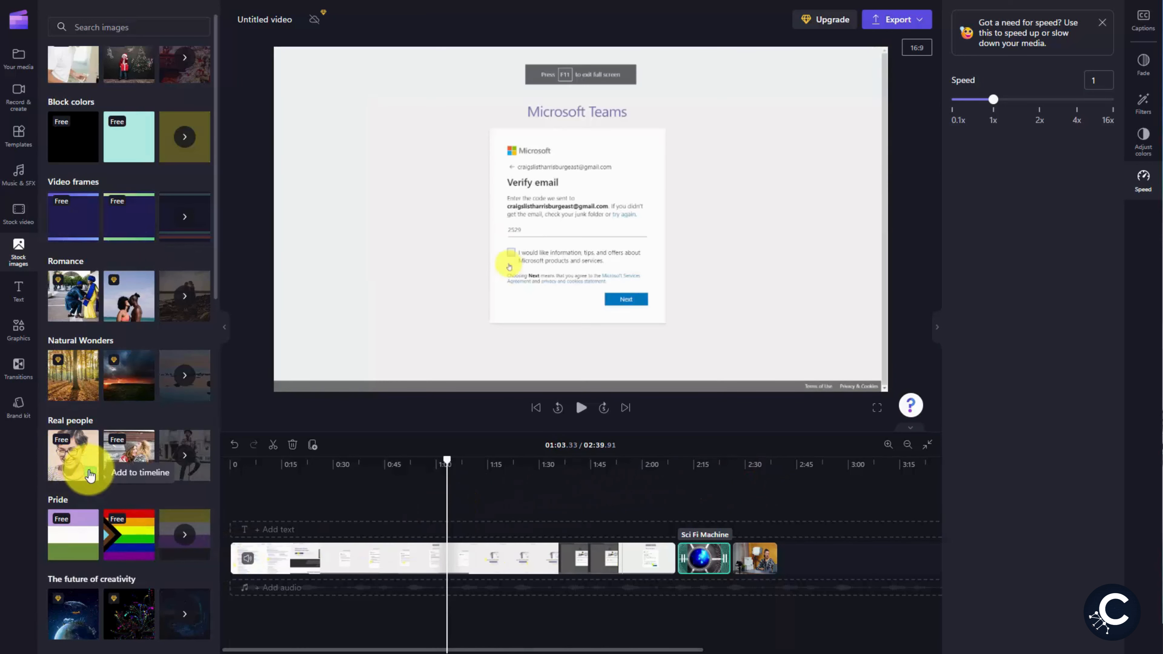
left_click(89, 474)
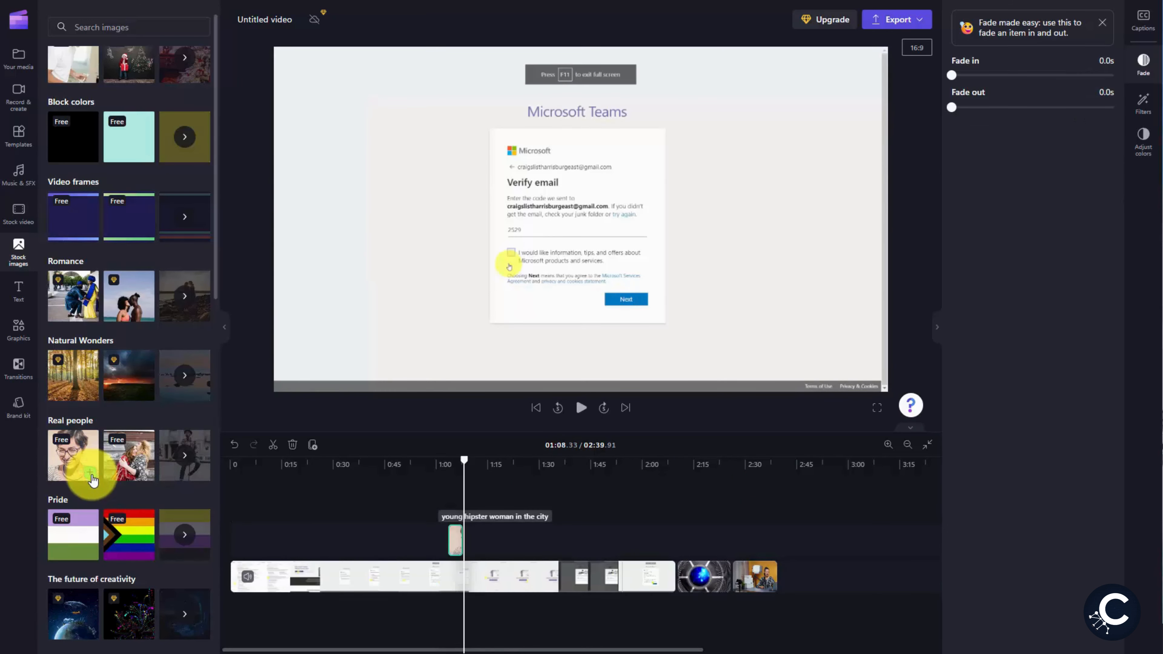
mouse_move(463, 464)
left_mouse_down()
mouse_move(474, 471)
mouse_move(461, 467)
mouse_move(455, 483)
left_mouse_up()
left_click_drag(839, 392, 824, 312)
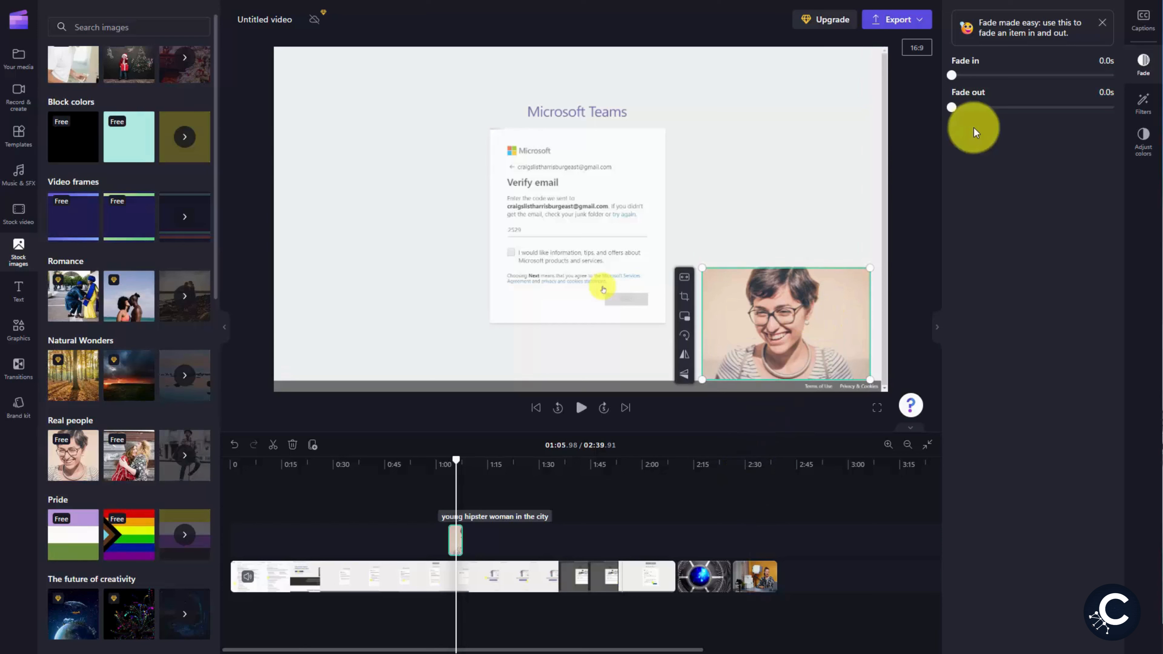
- Set the overlaid stock image's fade-in to 0.4 s
key("Right")
key("Right")
key("Right")
key("Right")
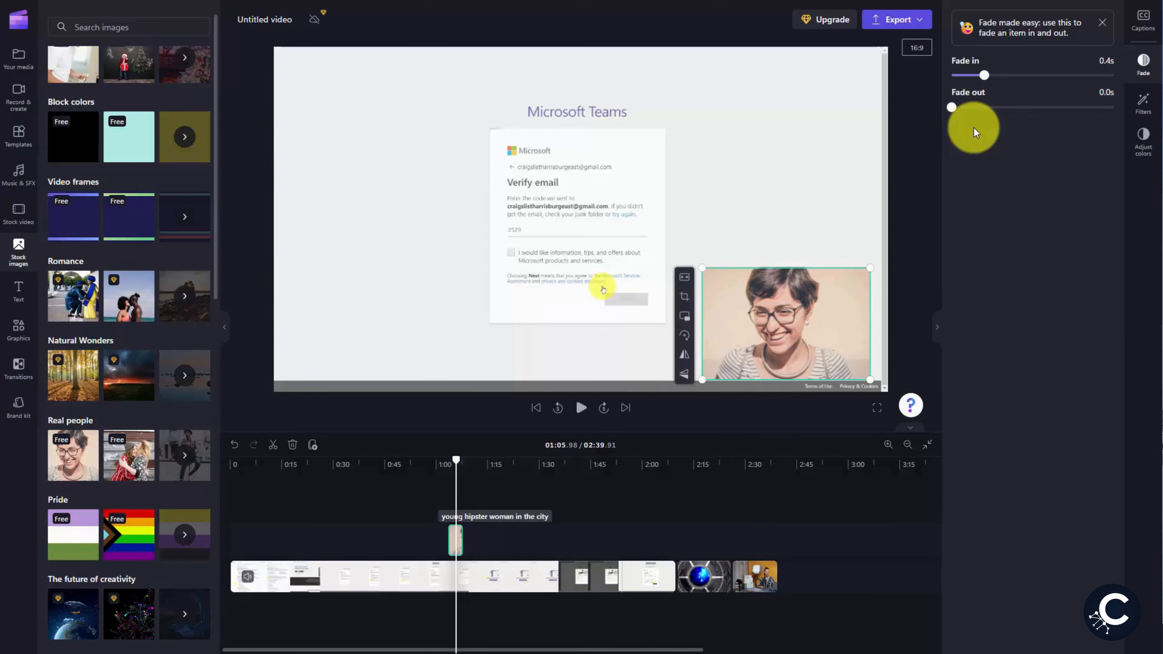
- Look through the filters and color adjustments for the overlaid image, its stock details, and the other stock image categories
left_click(1142, 104)
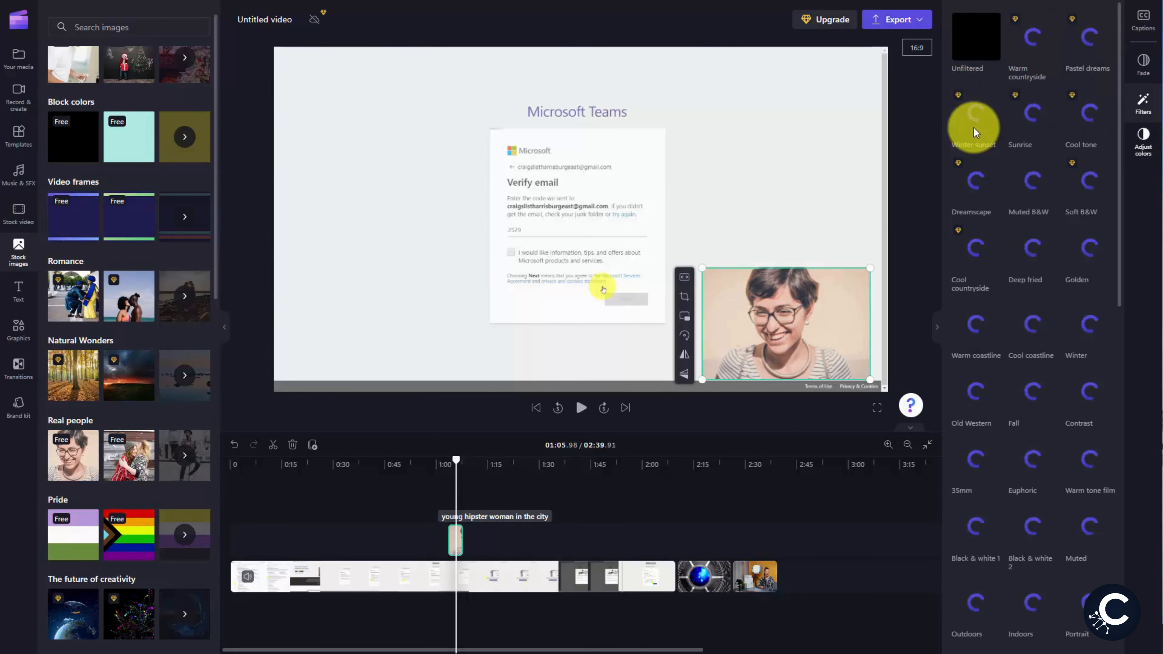
left_click(1142, 142)
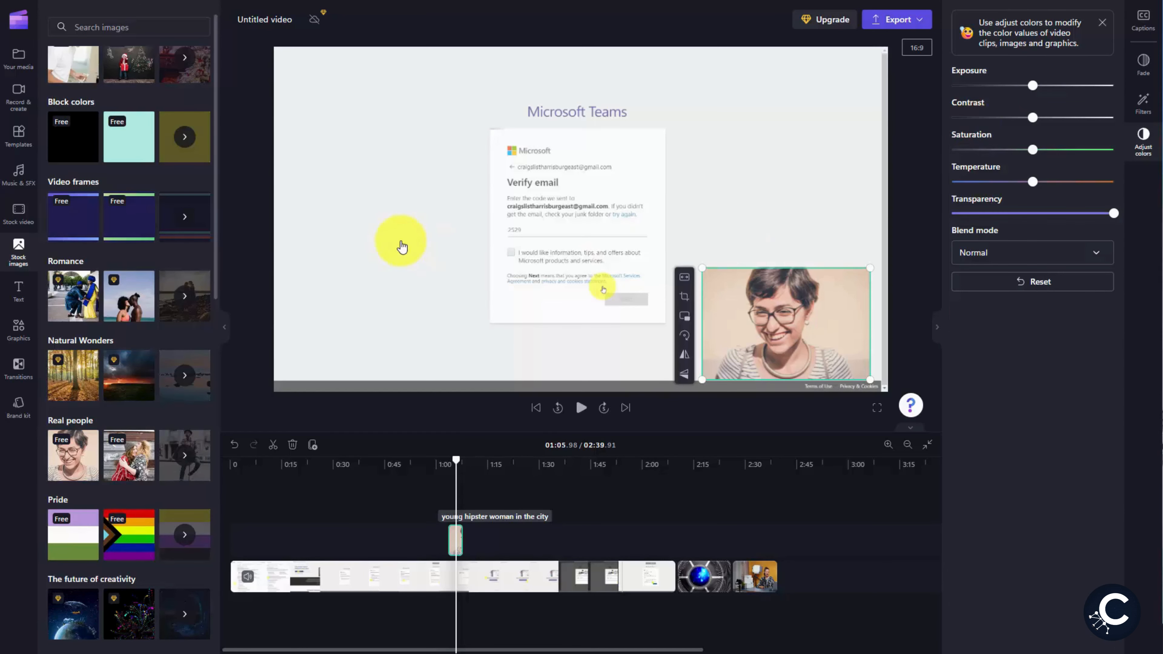
left_click(76, 464)
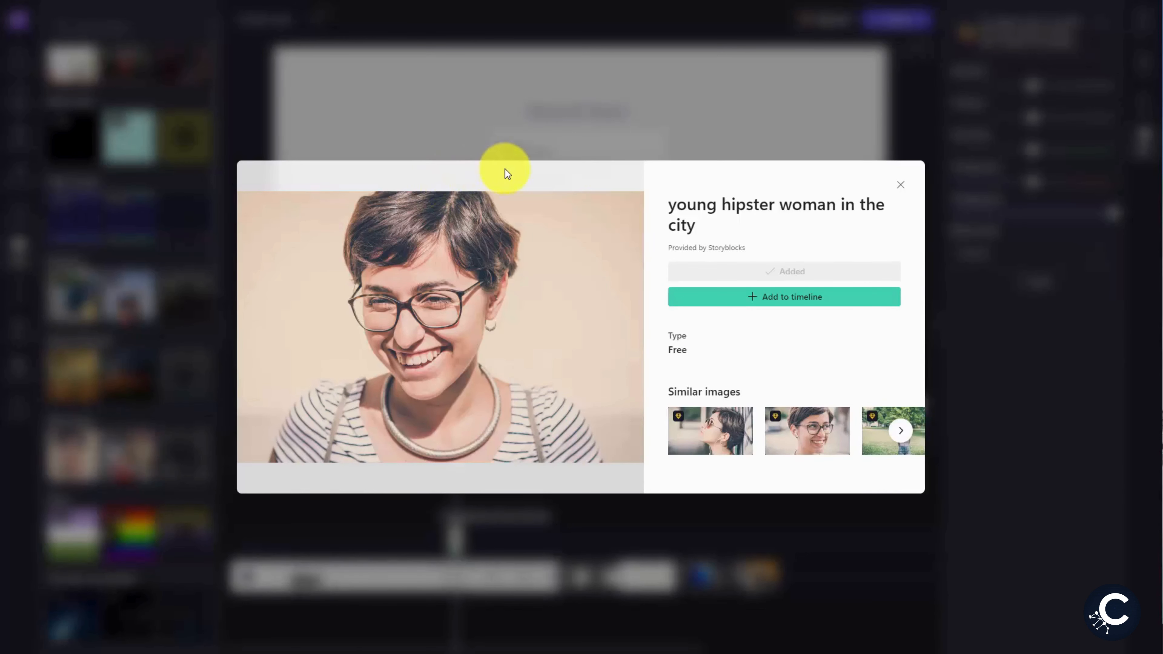
left_click(901, 185)
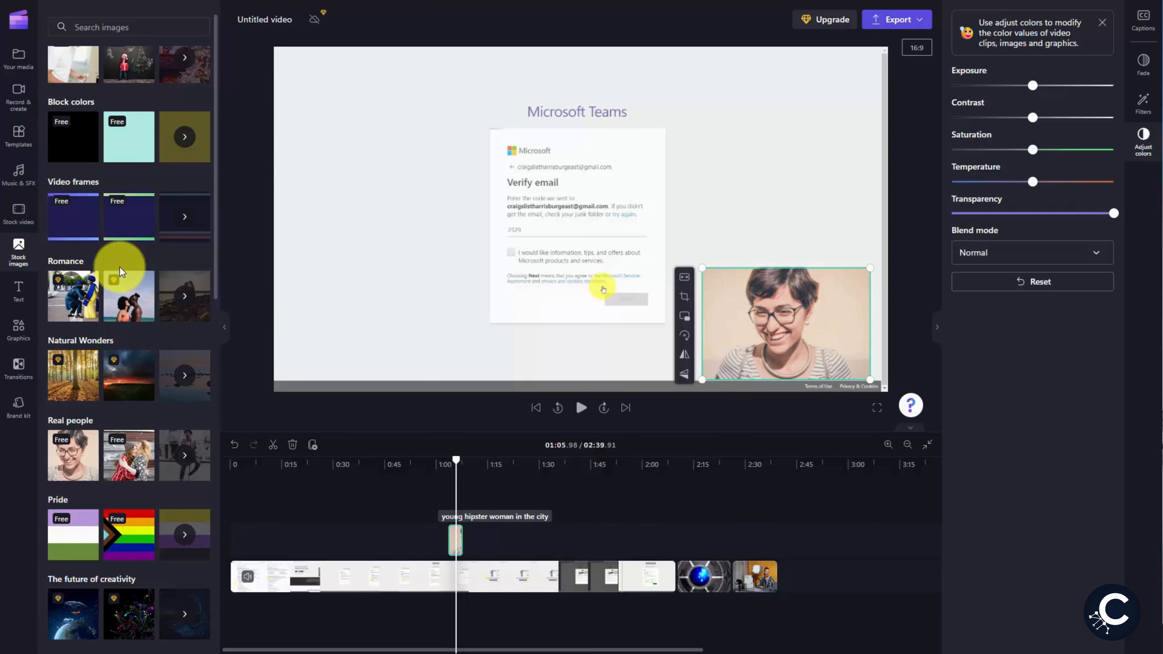
scroll(120, 270, "down", 10)
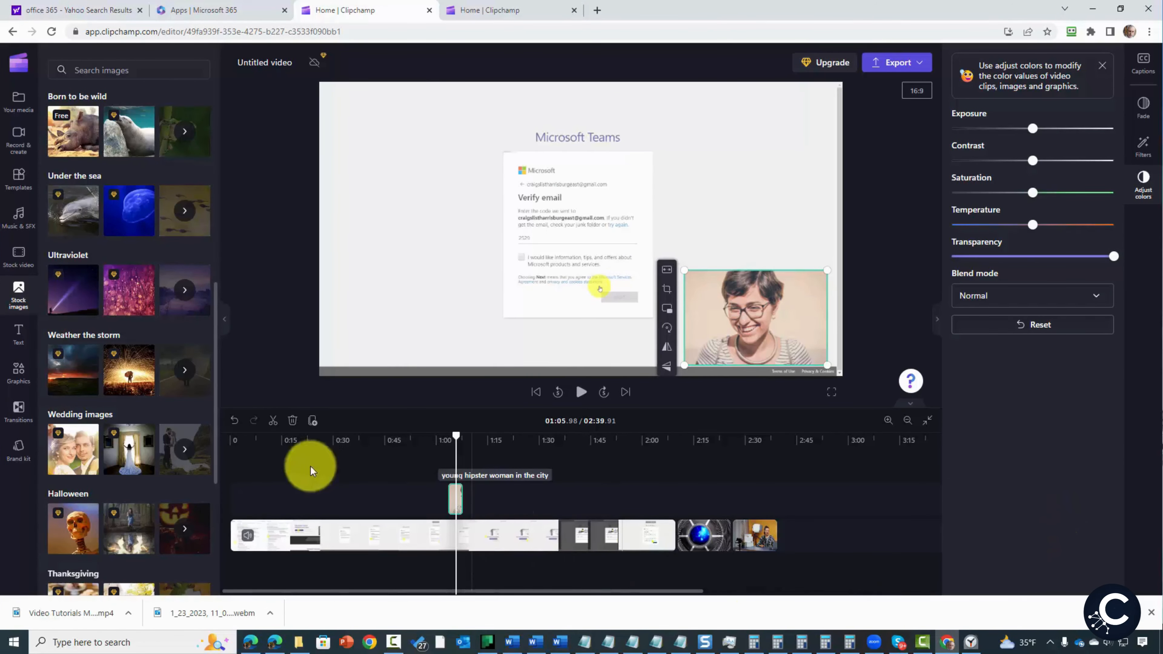
- Add the two-line Mirror title at the start of the video and stretch it to span all the clips
left_click(18, 330)
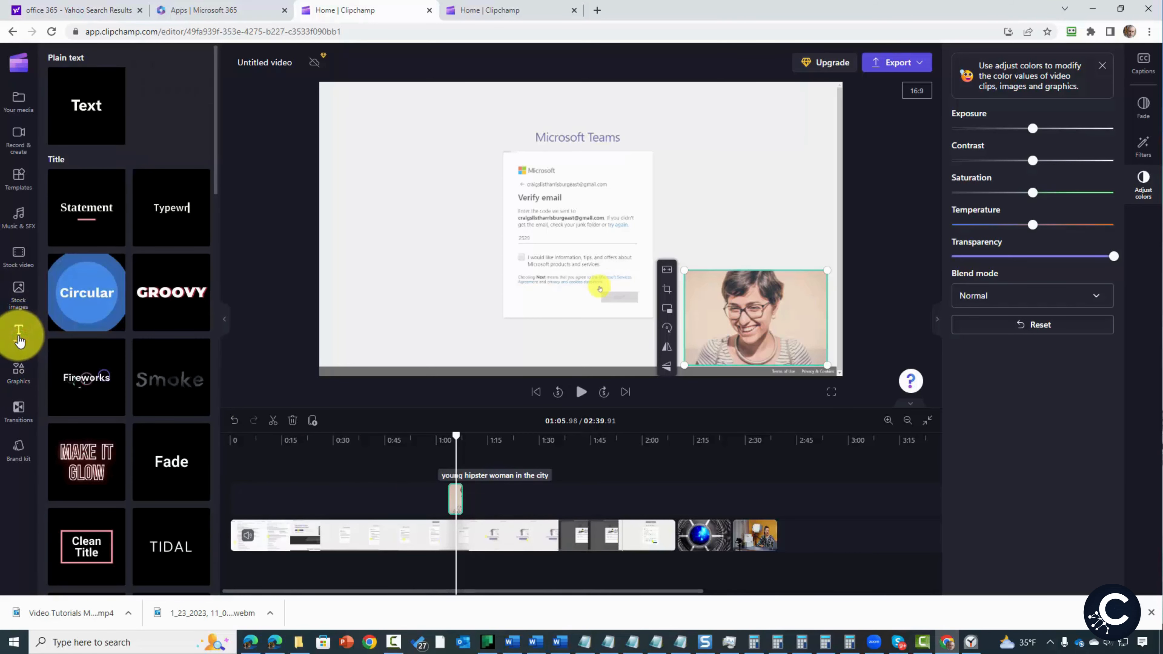
scroll(146, 404, "down", 5)
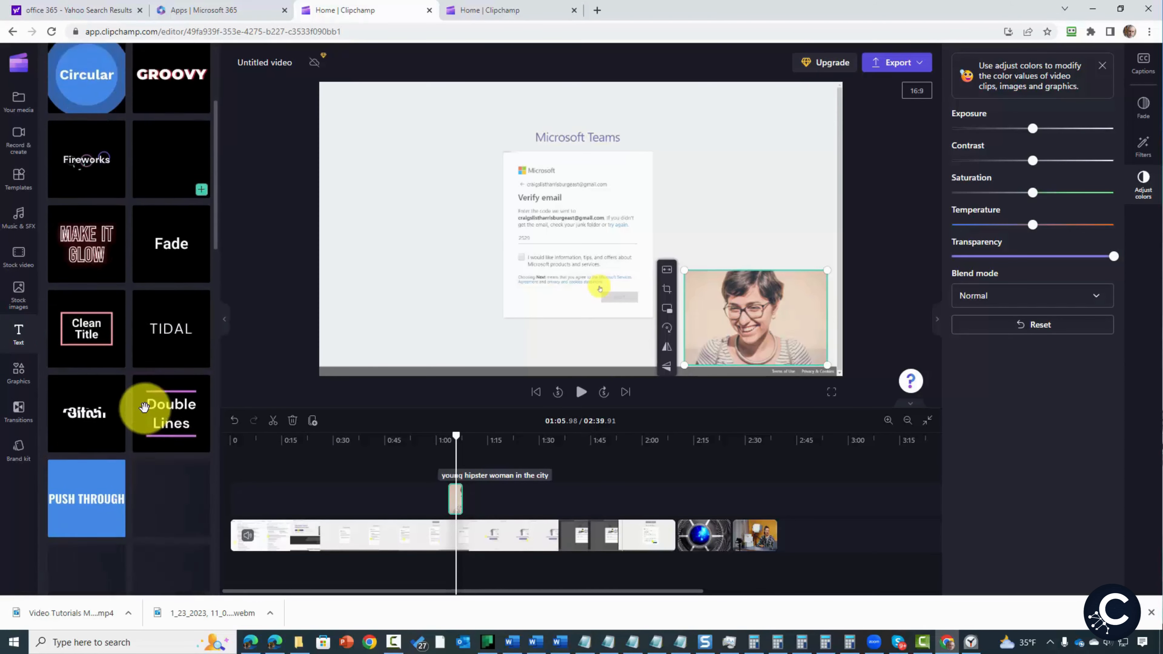
scroll(144, 406, "down", 3)
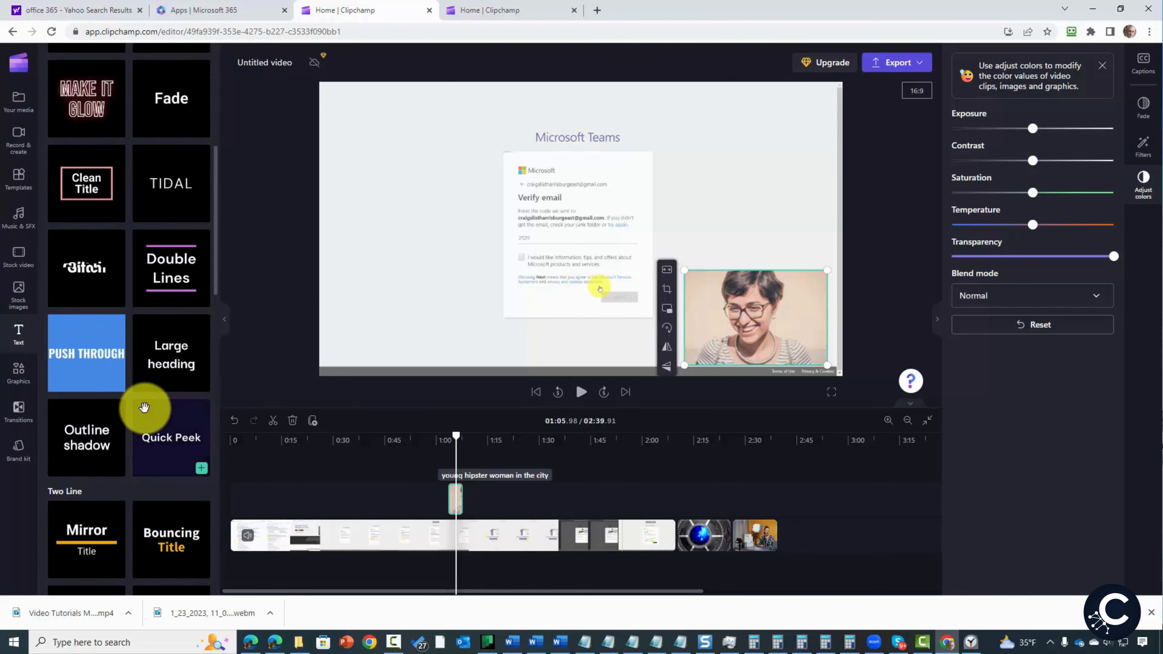
scroll(144, 406, "down", 3)
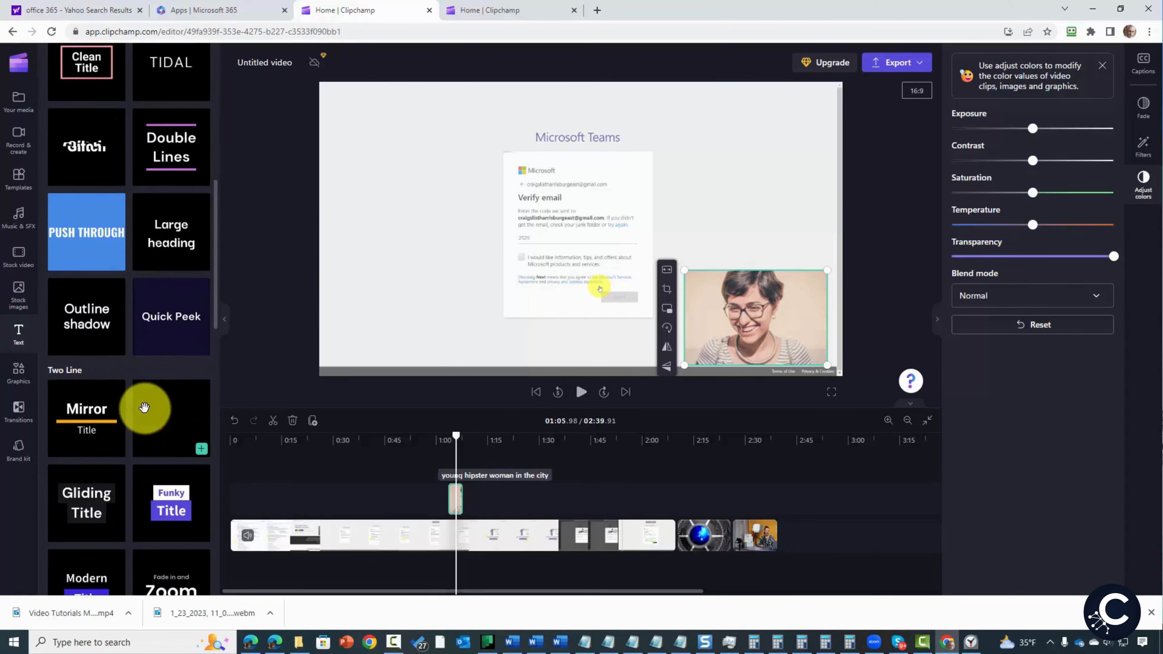
scroll(144, 407, "down", 3)
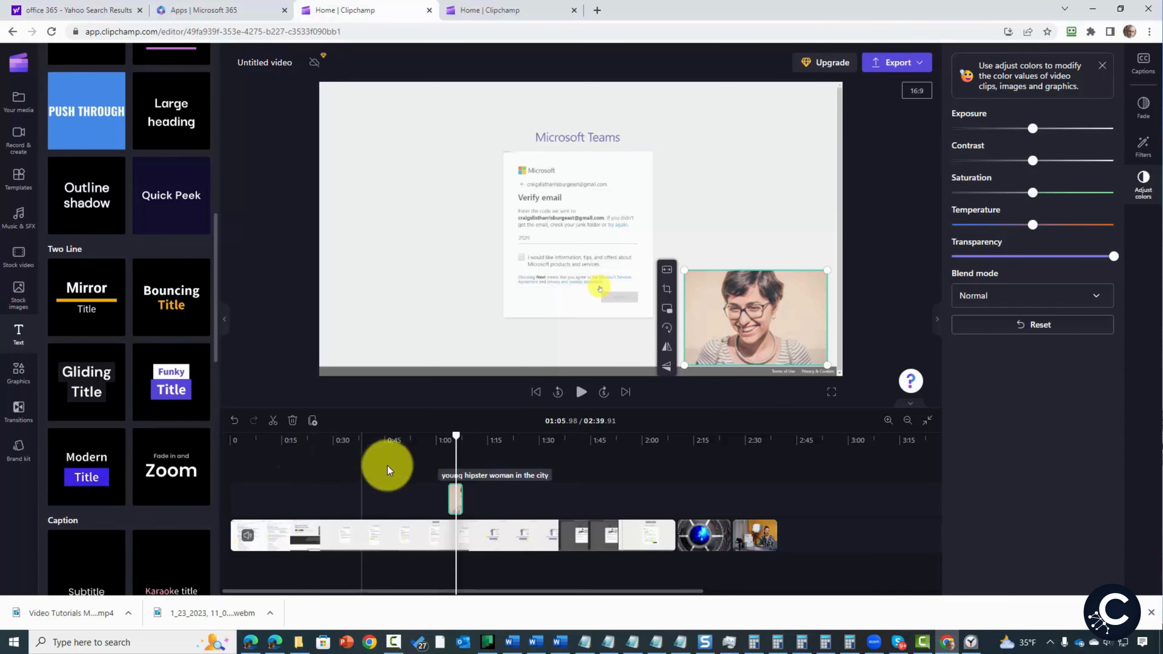
left_click_drag(454, 458, 231, 466)
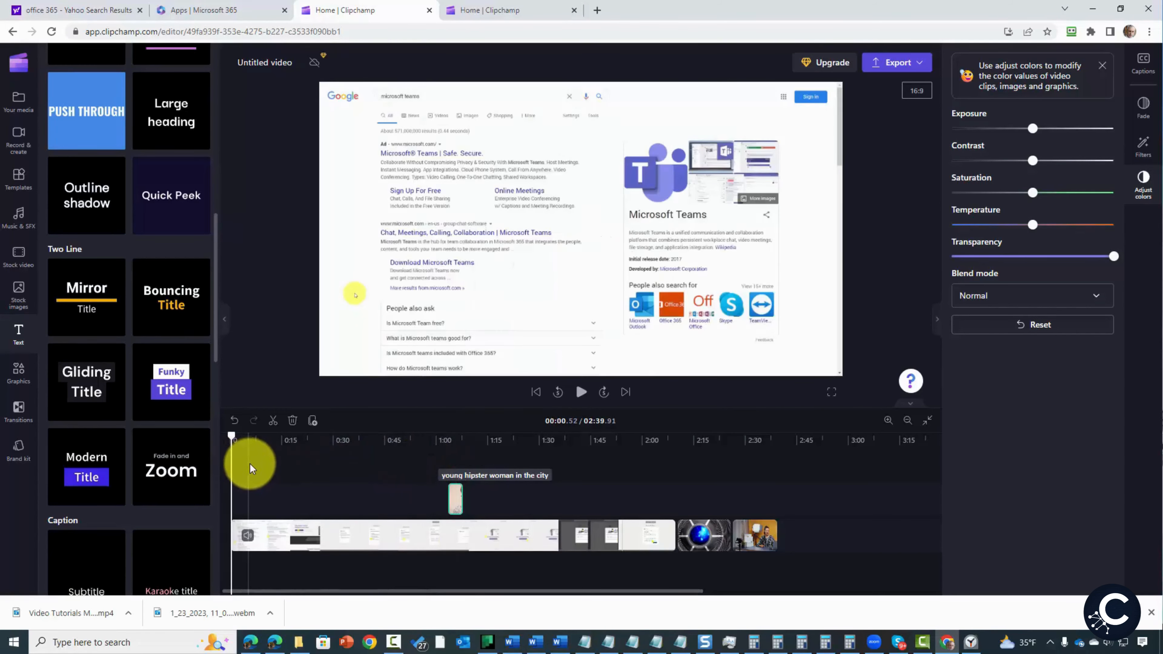
mouse_move(87, 293)
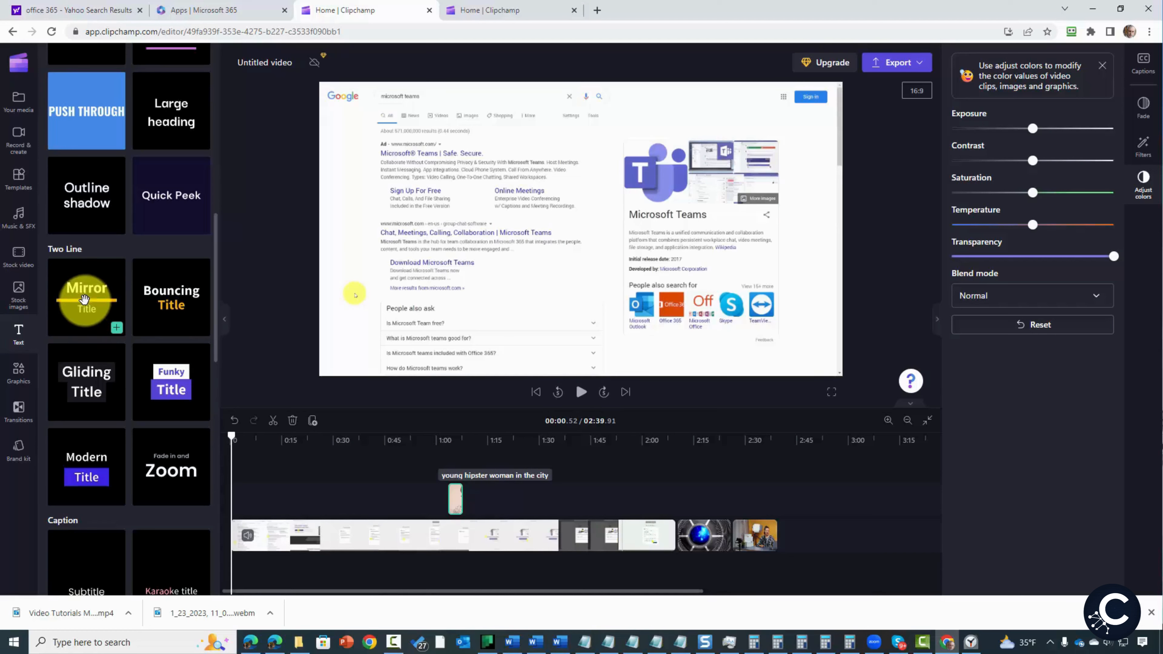
left_click(115, 327)
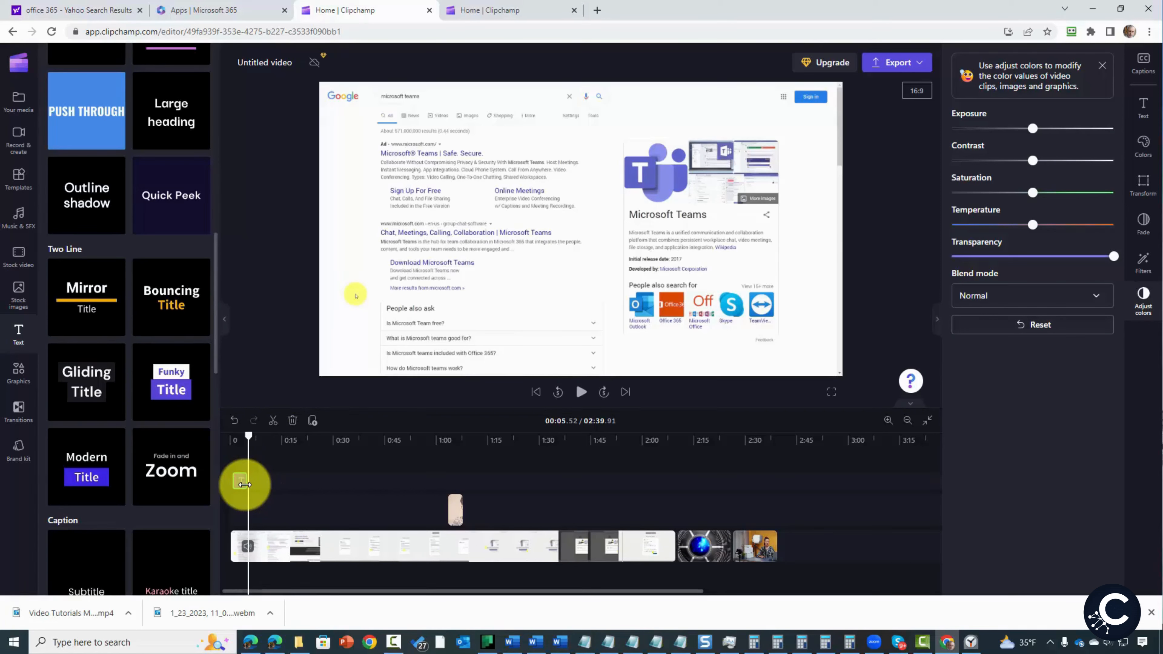
left_click_drag(244, 484, 782, 496)
mouse_move(237, 480)
left_mouse_down()
mouse_move(423, 480)
mouse_move(220, 488)
left_mouse_up()
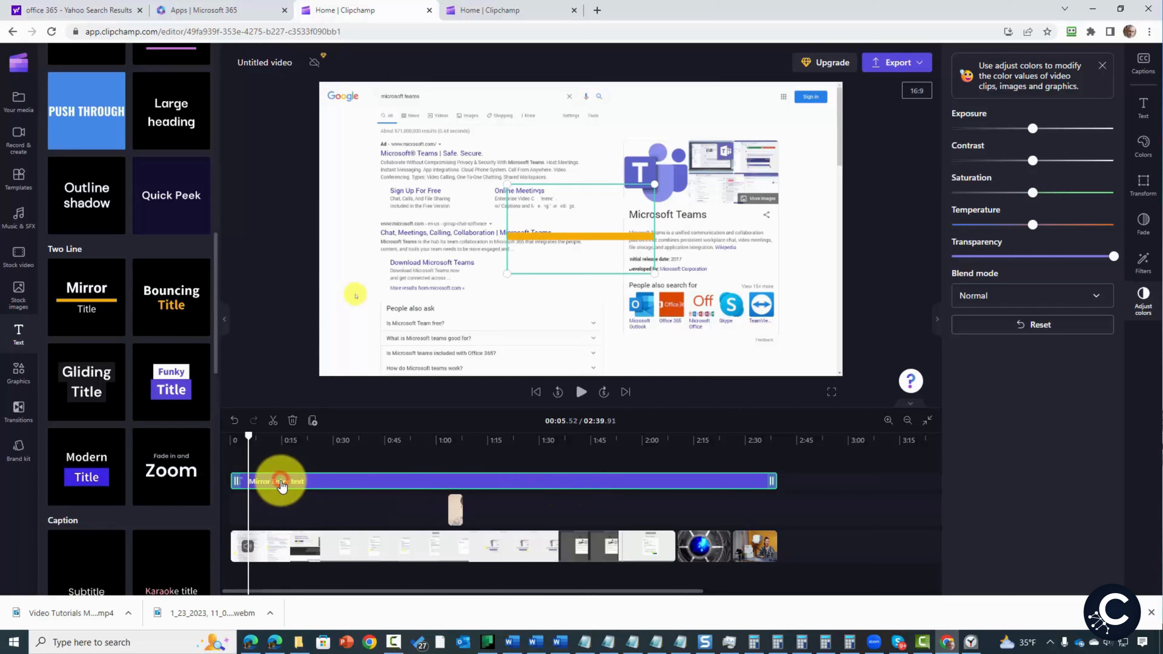
- Set the Mirror title's two text lines to Video and Tutorials and its font to Azeret Mono
left_click(1102, 68)
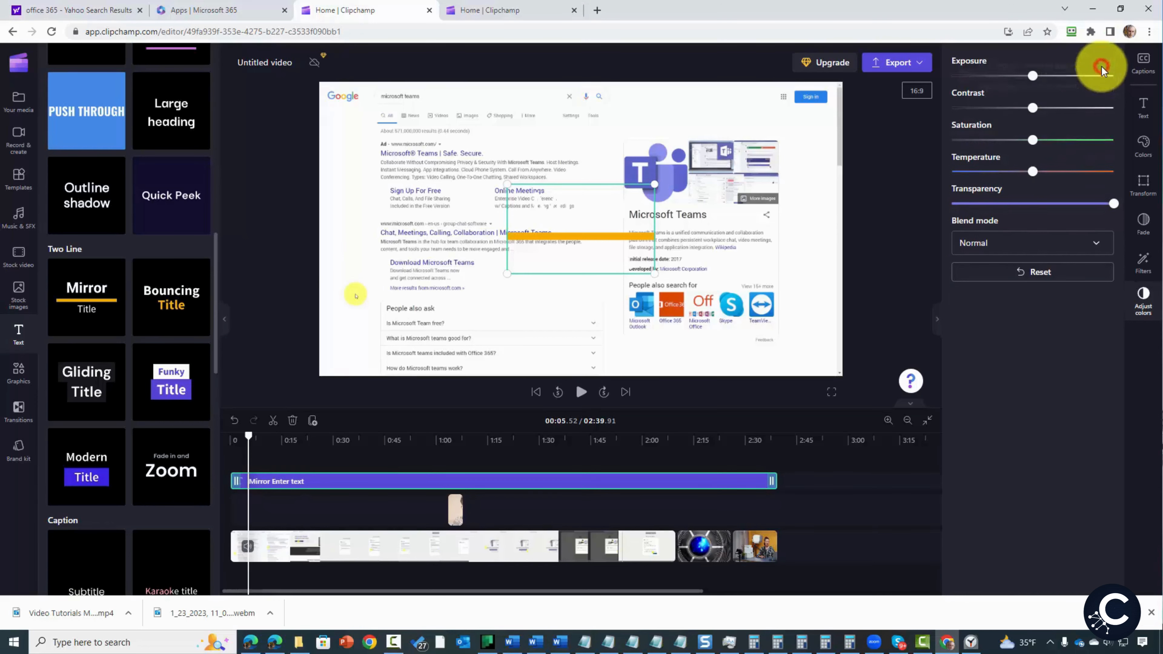
left_click(1143, 109)
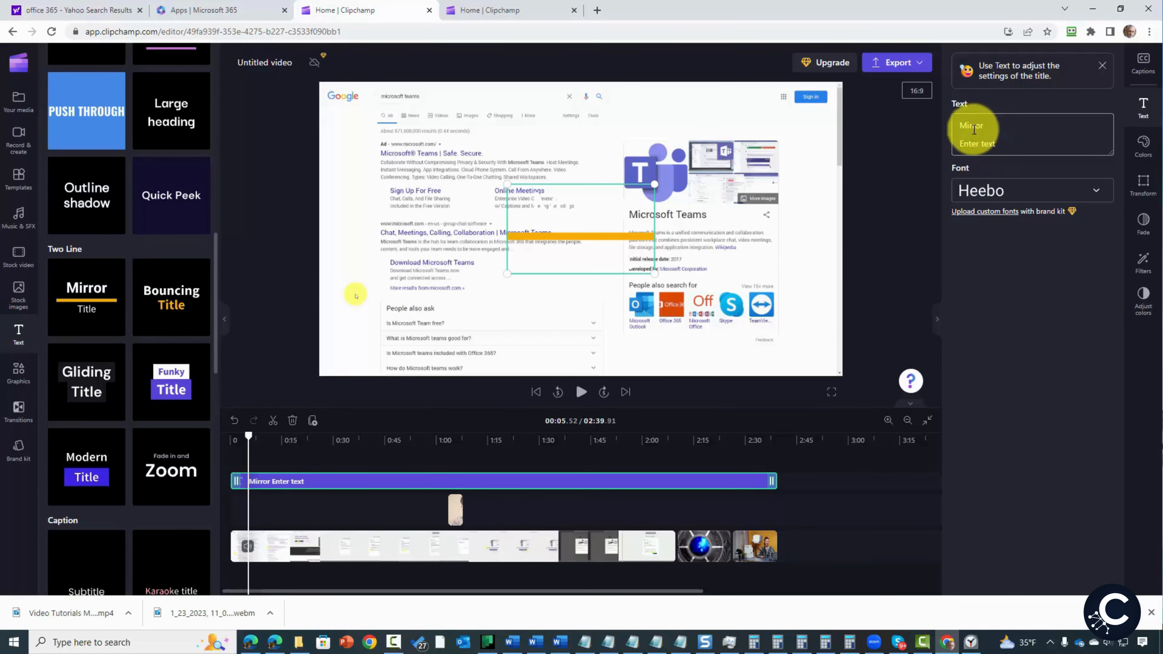
left_click(1030, 201)
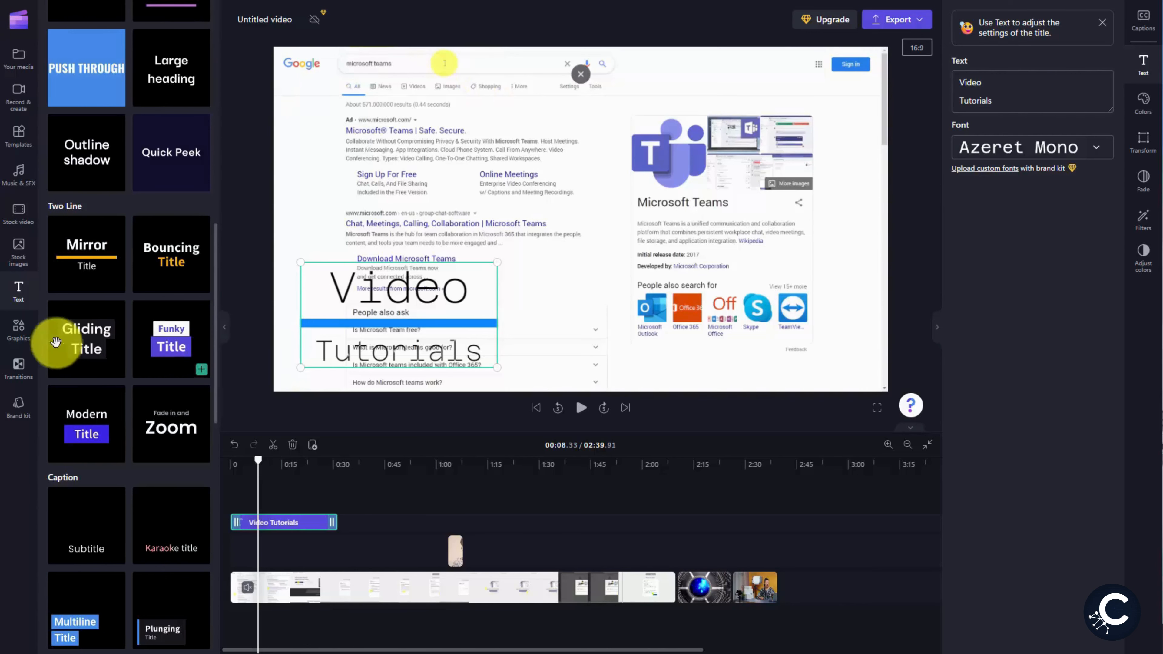
- Add the Yellow organic swirl shape over the Teams clip at about 0:40 and view its details
left_click(18, 333)
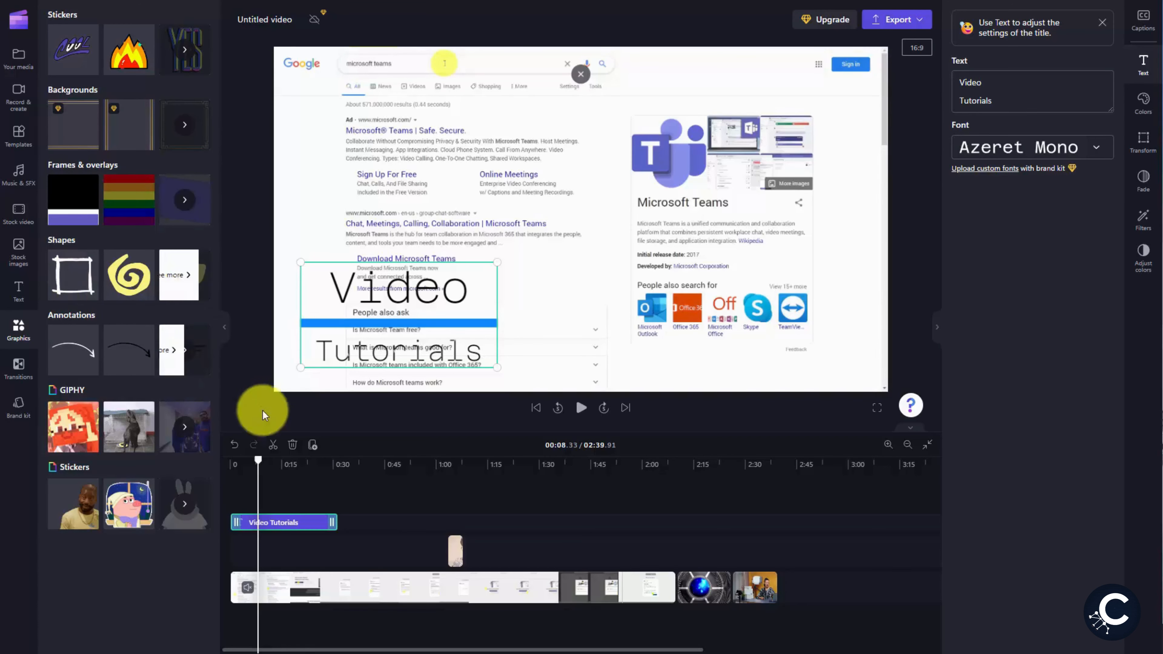
left_click(365, 463)
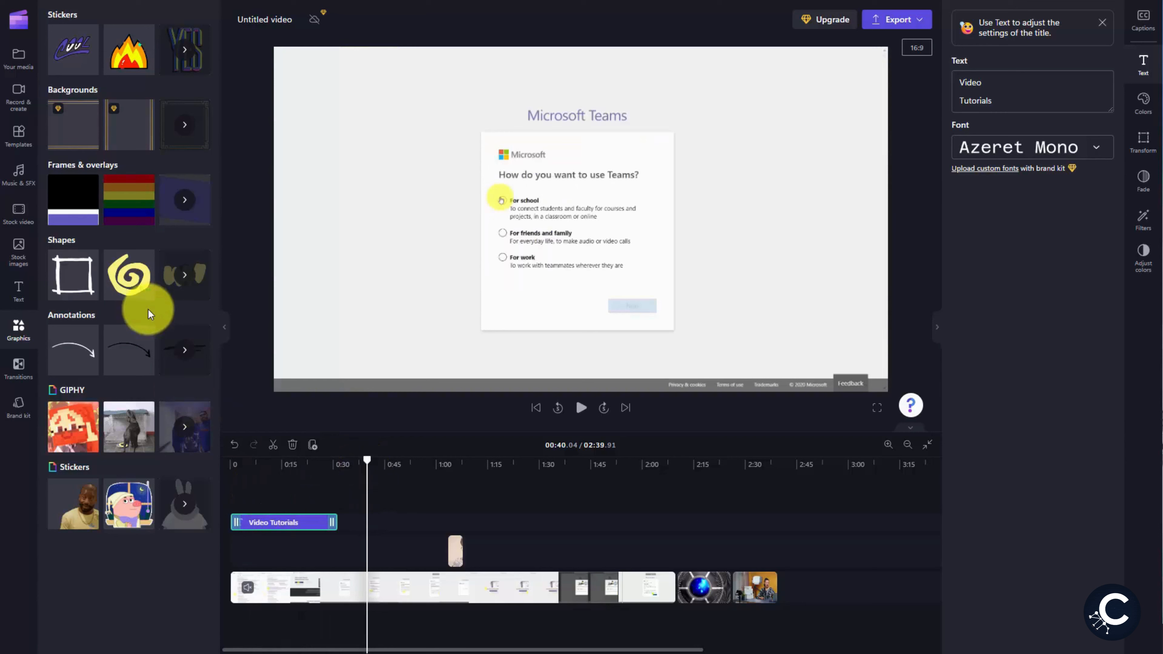
left_click(145, 294)
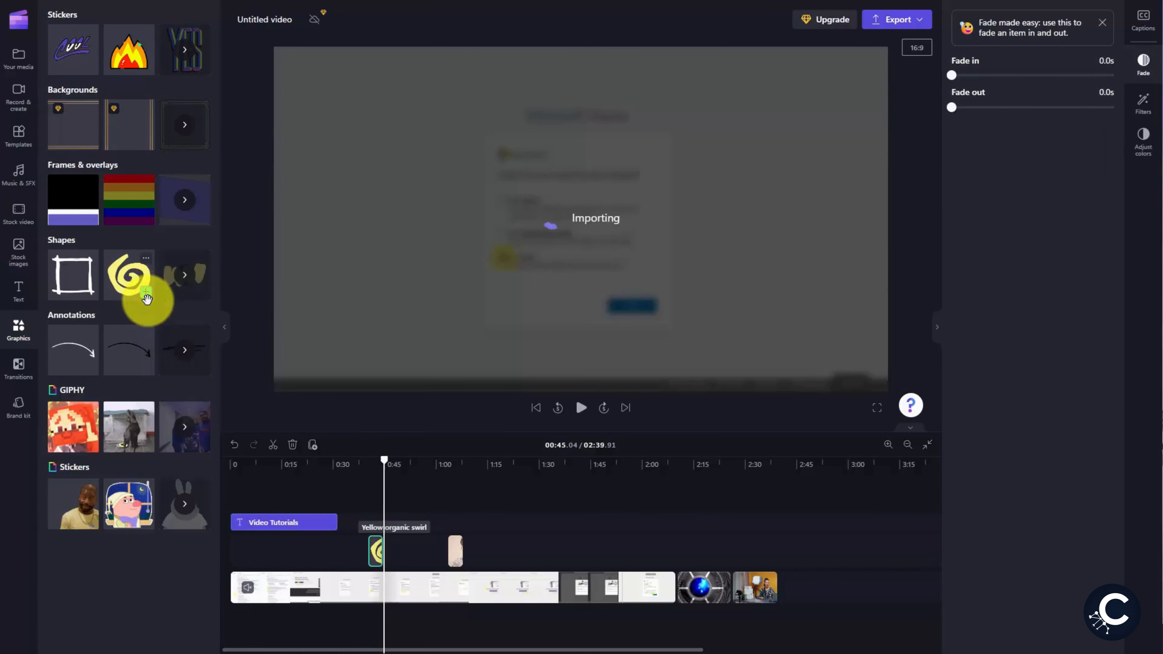
left_click(150, 307)
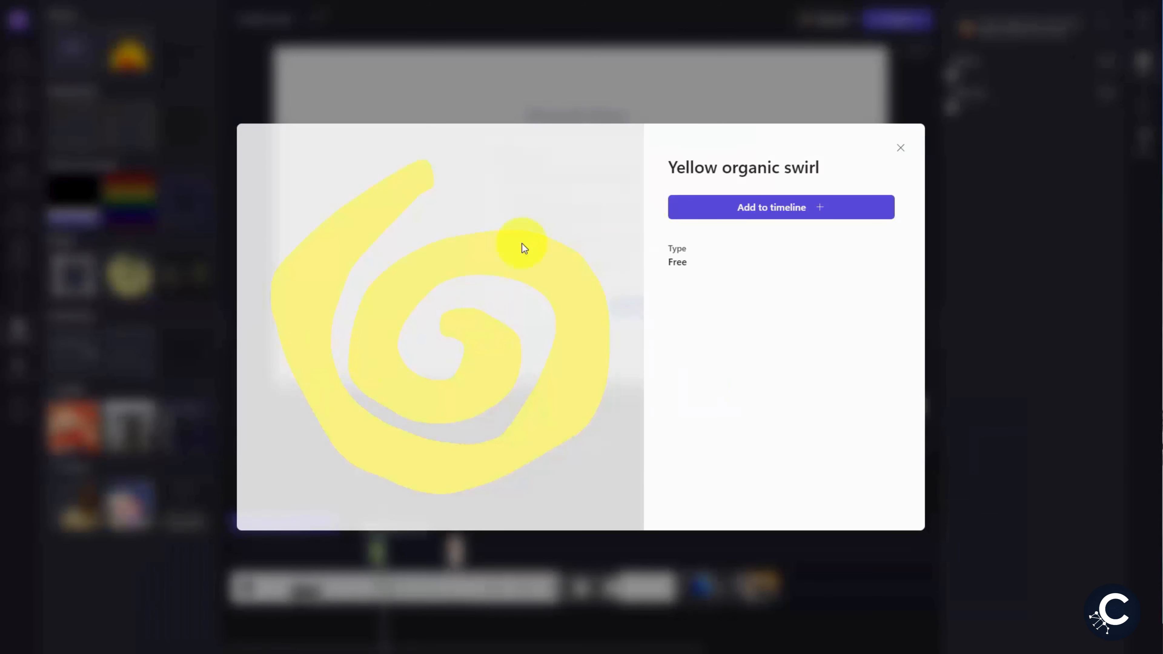
- Move the Yellow organic swirl to its own track above the title, stretch its end to about 1:10, and preview it
left_click(704, 214)
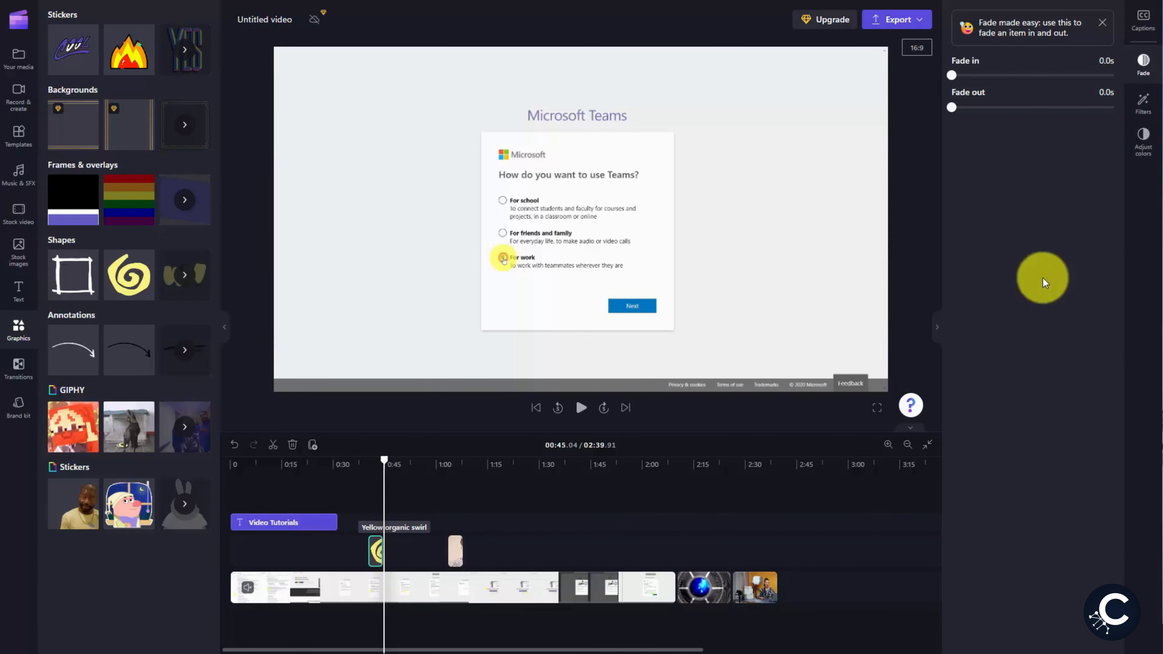
left_click(1101, 24)
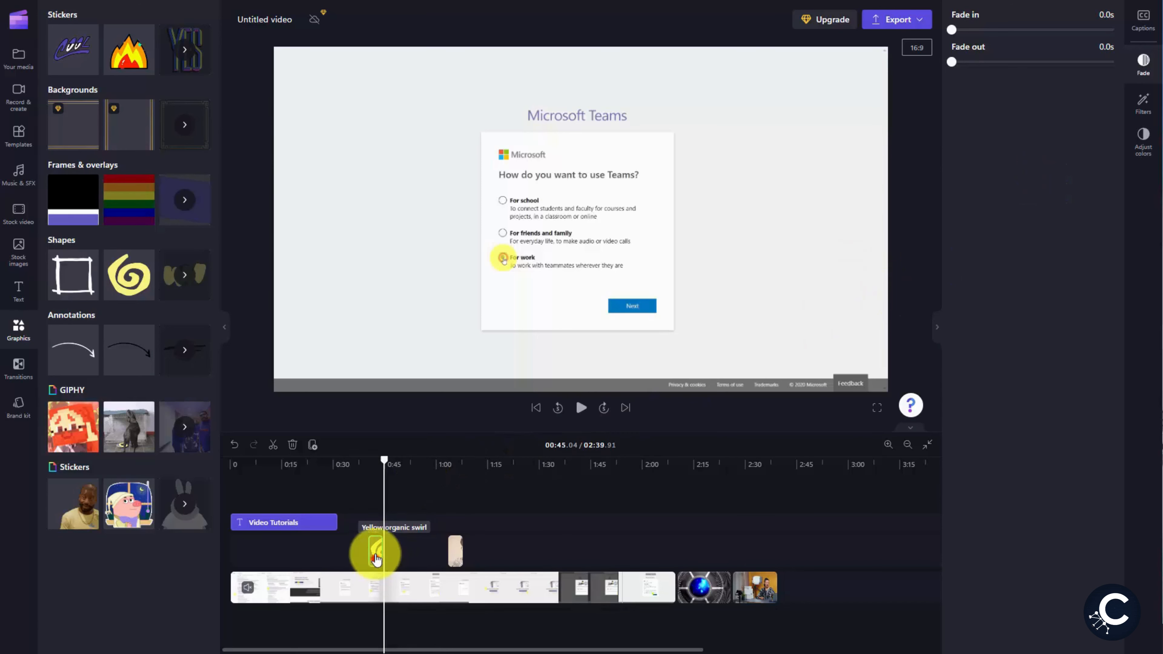
left_click_drag(377, 553, 377, 524)
left_click_drag(392, 522, 473, 515)
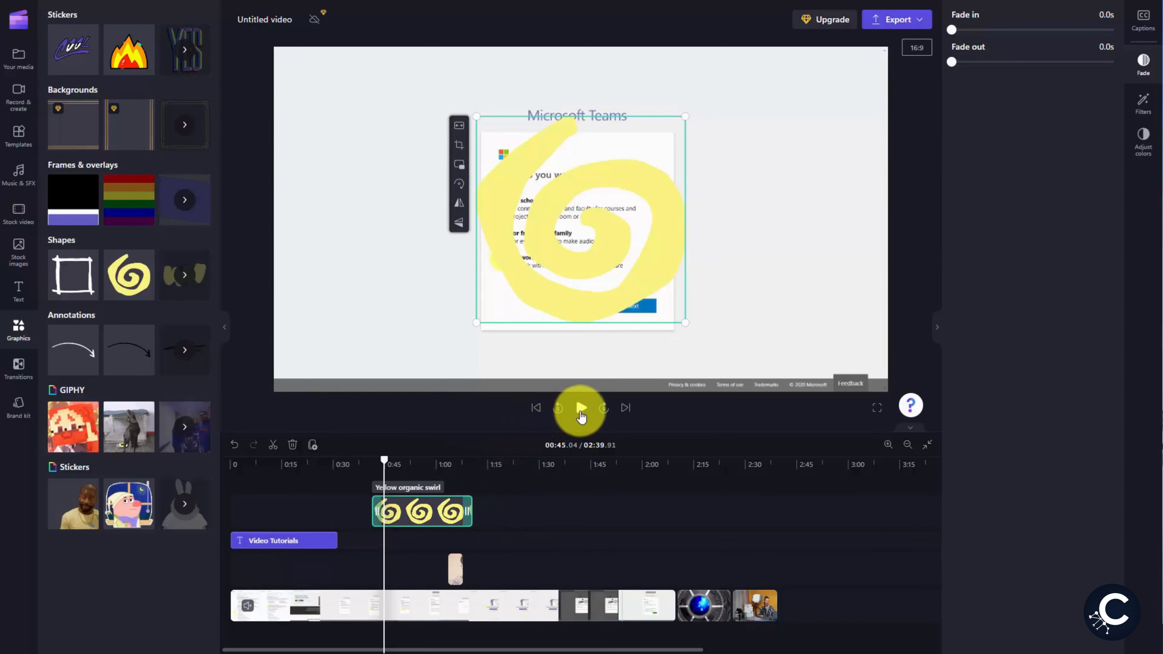
left_click(581, 409)
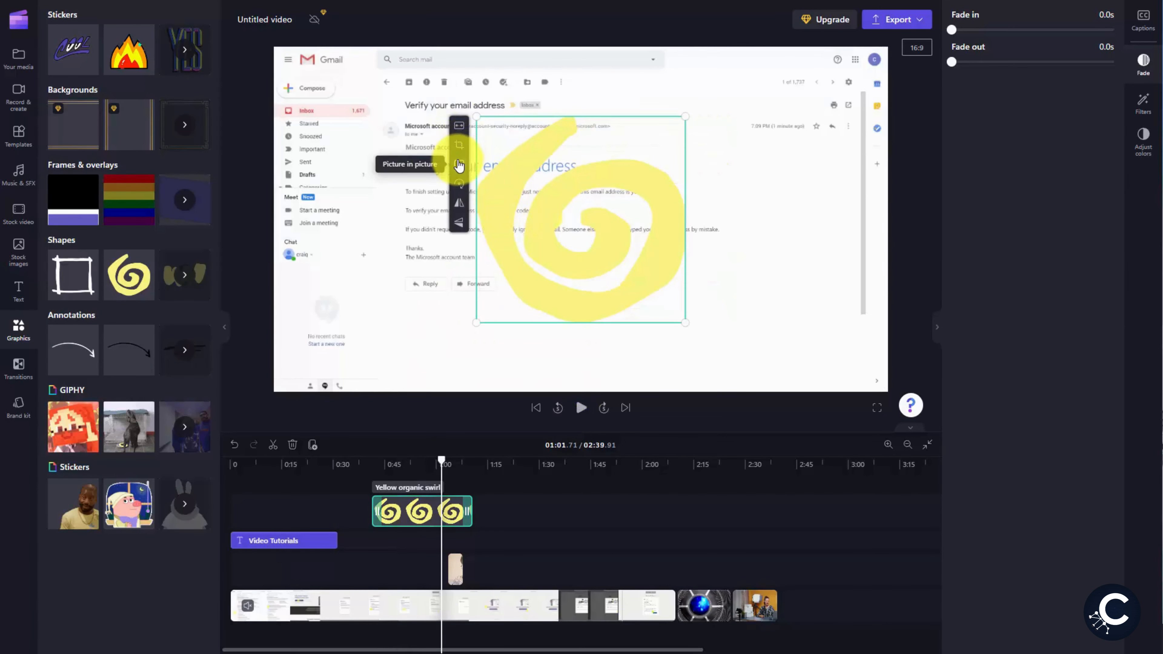
- Rotate the yellow swirl a quarter turn, shrink it, and place it in the lower-right corner of the video frame
left_click(458, 188)
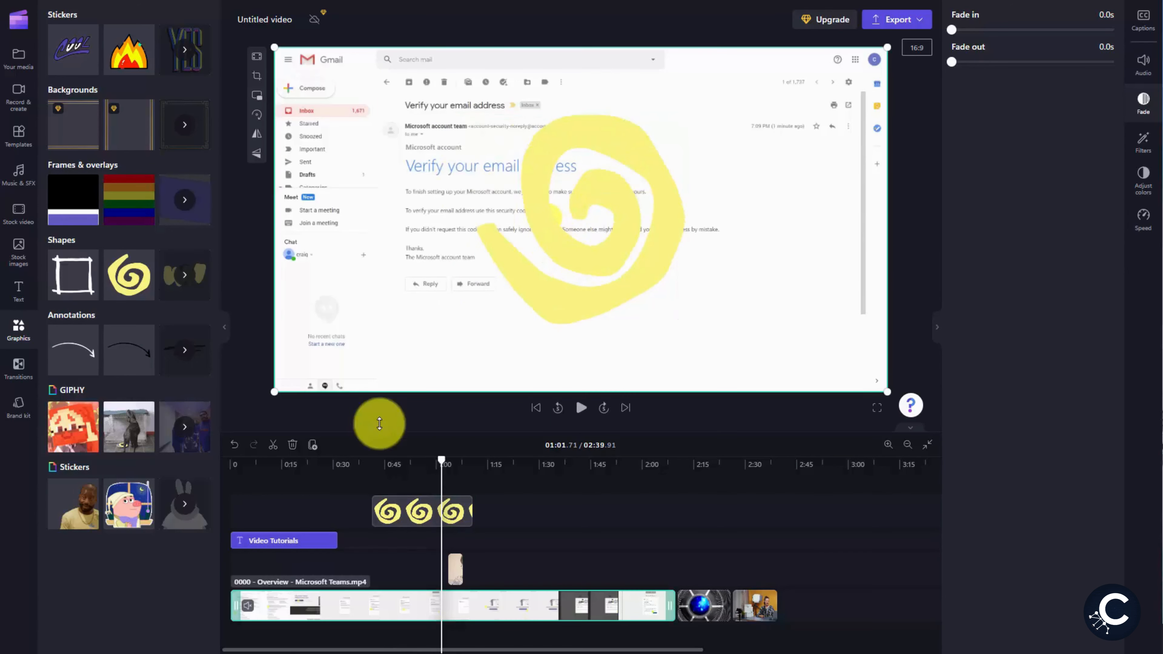
left_click(406, 519)
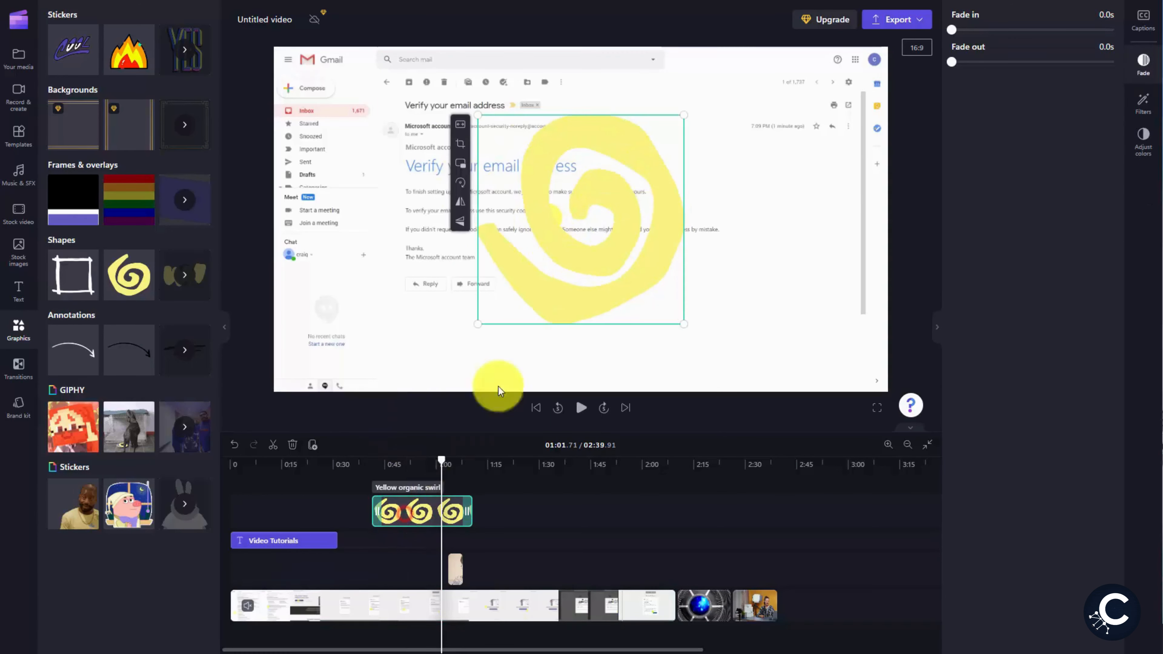
left_click_drag(545, 236, 744, 311)
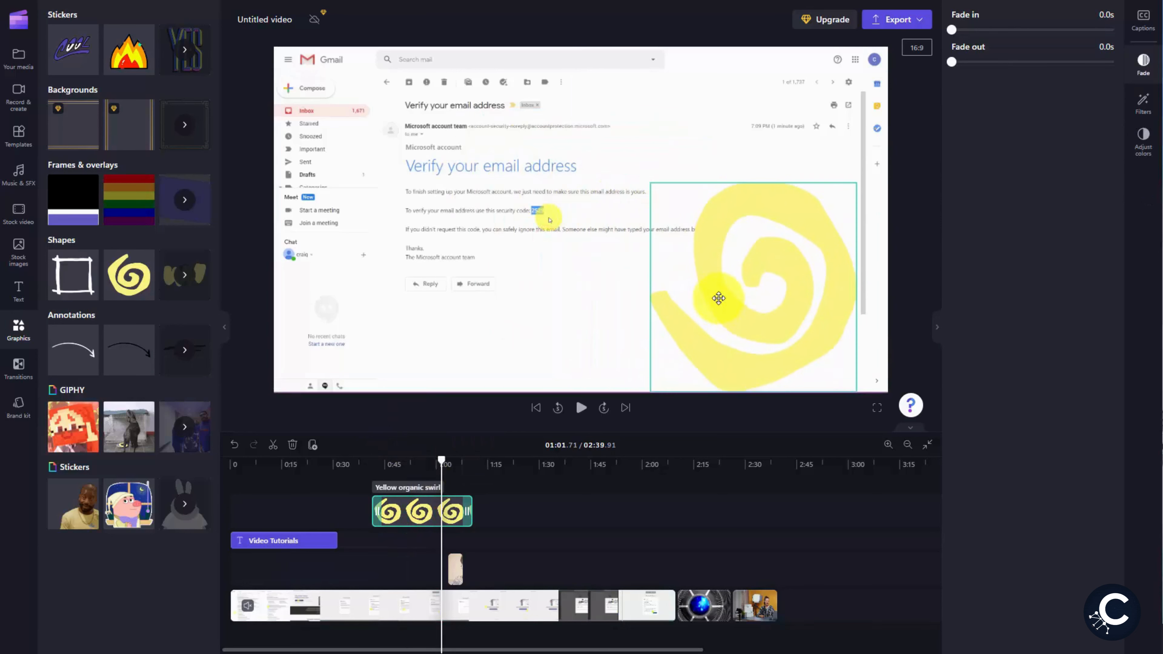
left_click_drag(662, 189, 749, 313)
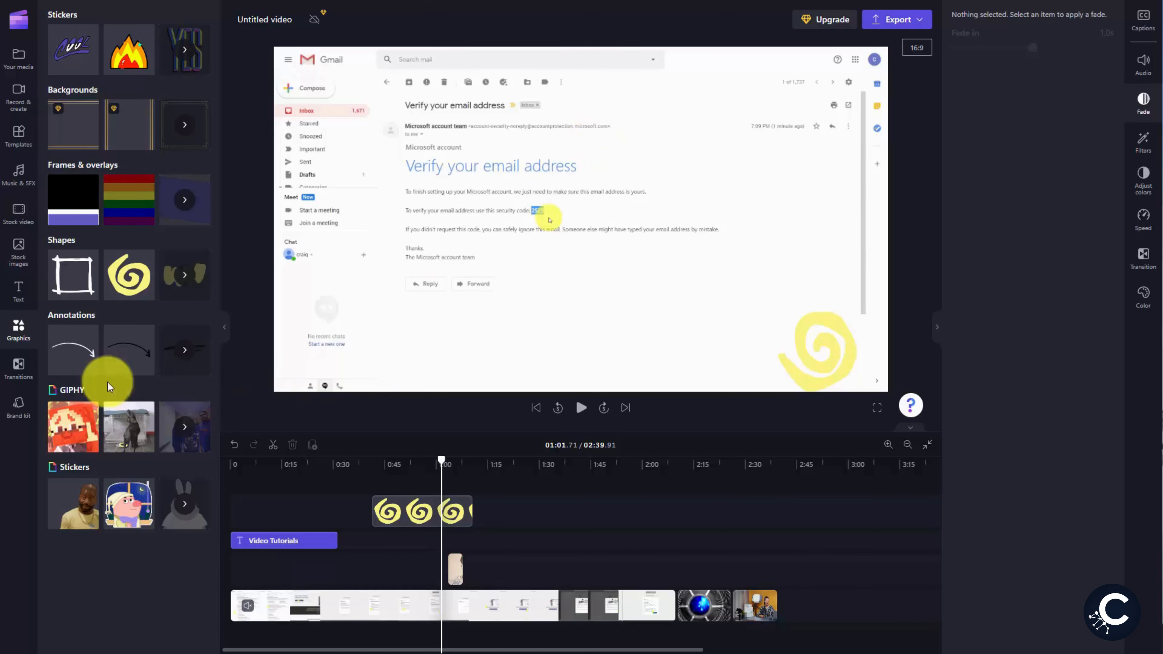
- Add a Cross fade transition between the Microsoft Teams clip and the stock clip that follows it
left_click(19, 363)
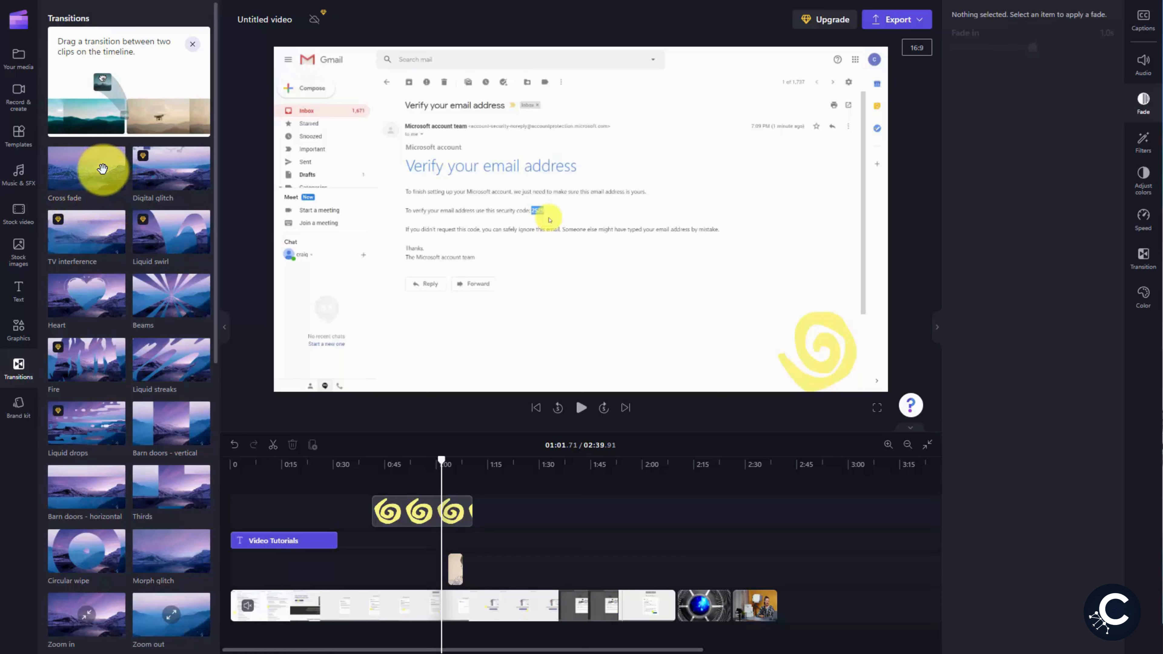
mouse_move(143, 164)
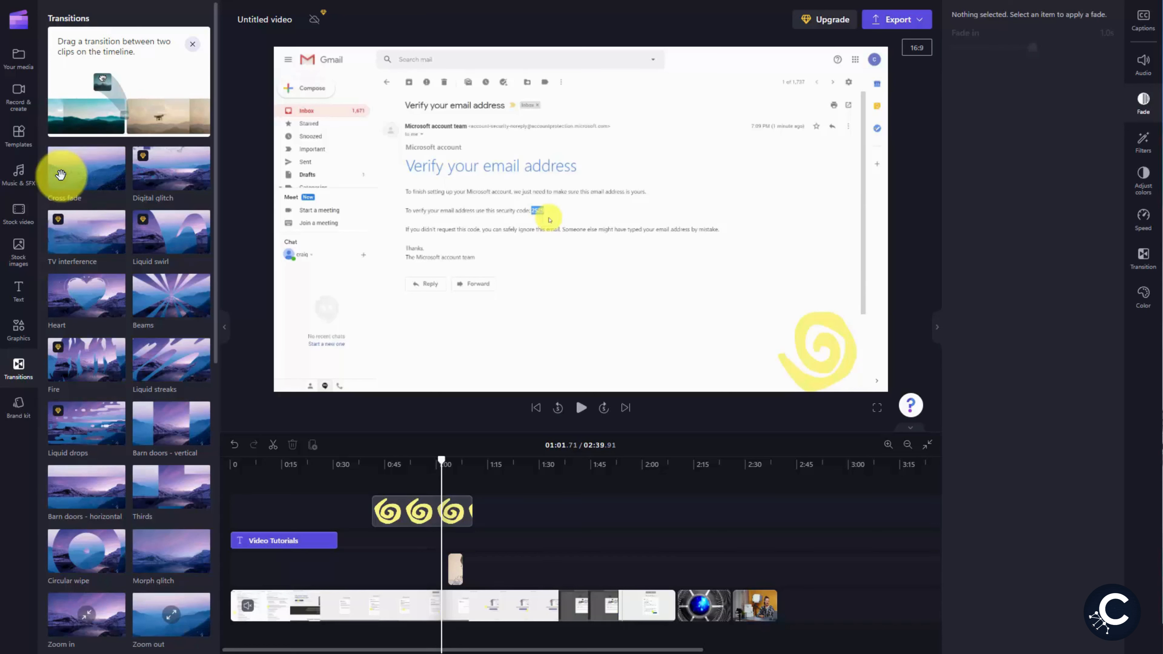
left_click_drag(68, 166, 613, 505)
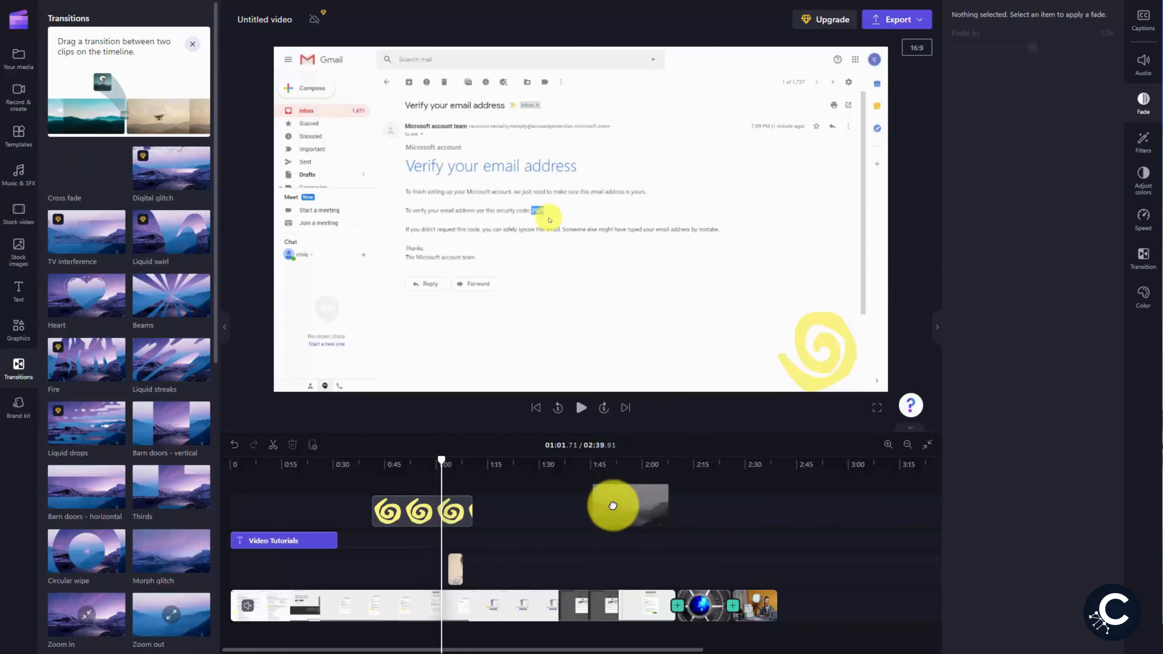
mouse_move(613, 505)
left_mouse_down()
mouse_move(669, 592)
mouse_move(661, 607)
left_mouse_up()
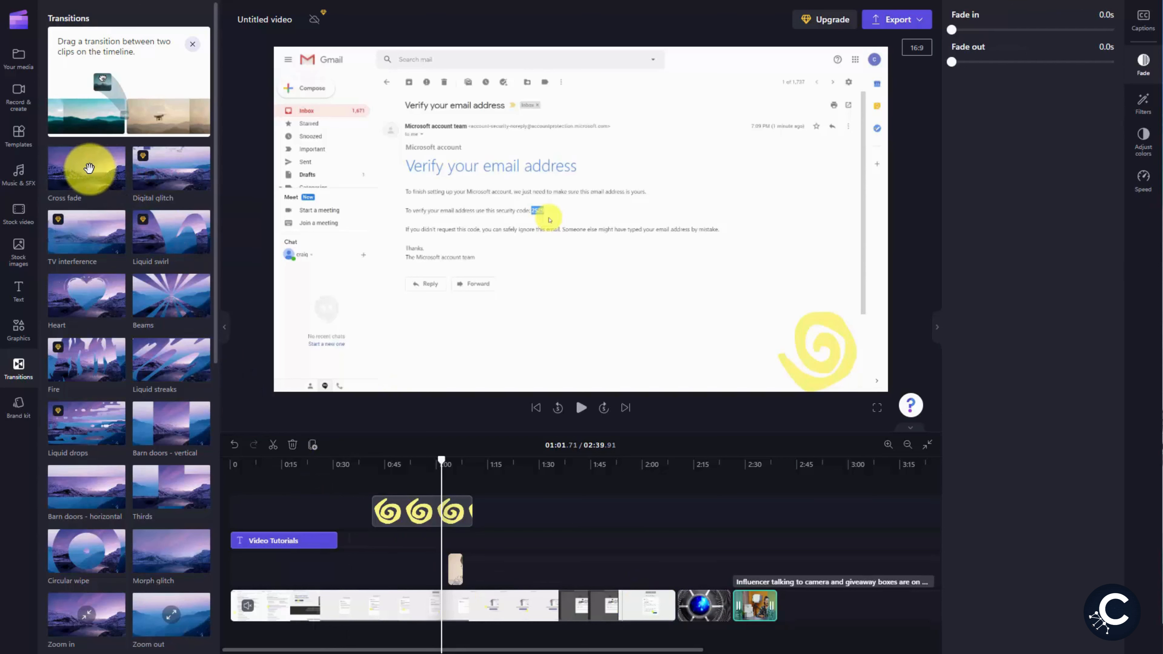
left_click_drag(87, 171, 588, 516)
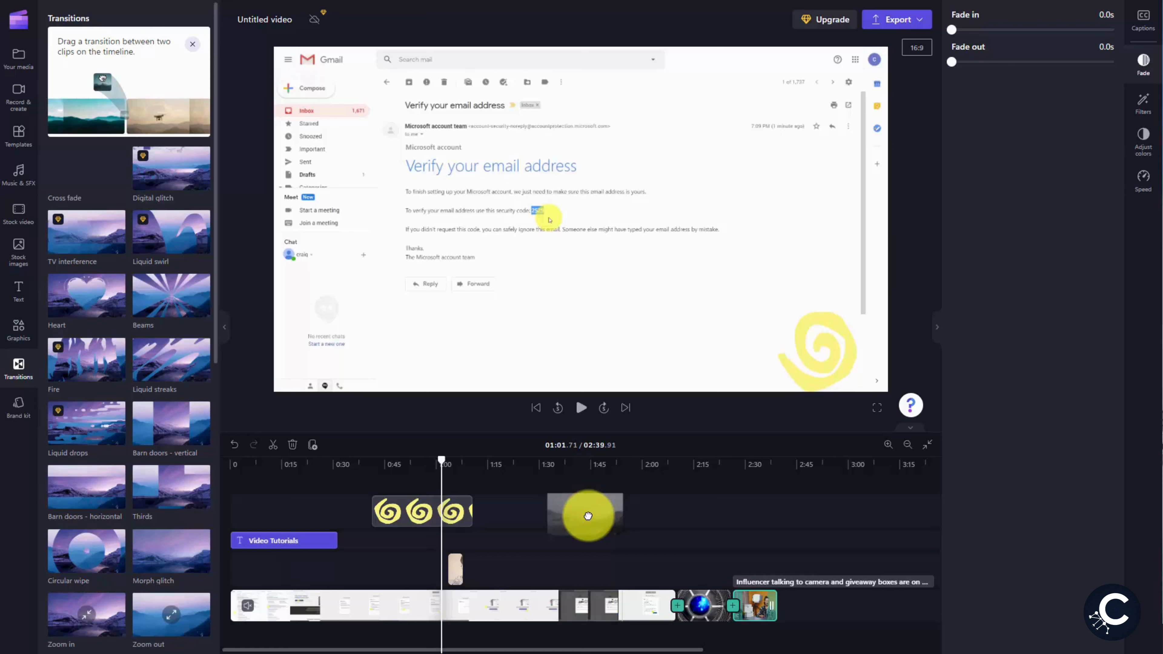
left_click_drag(588, 516, 675, 605)
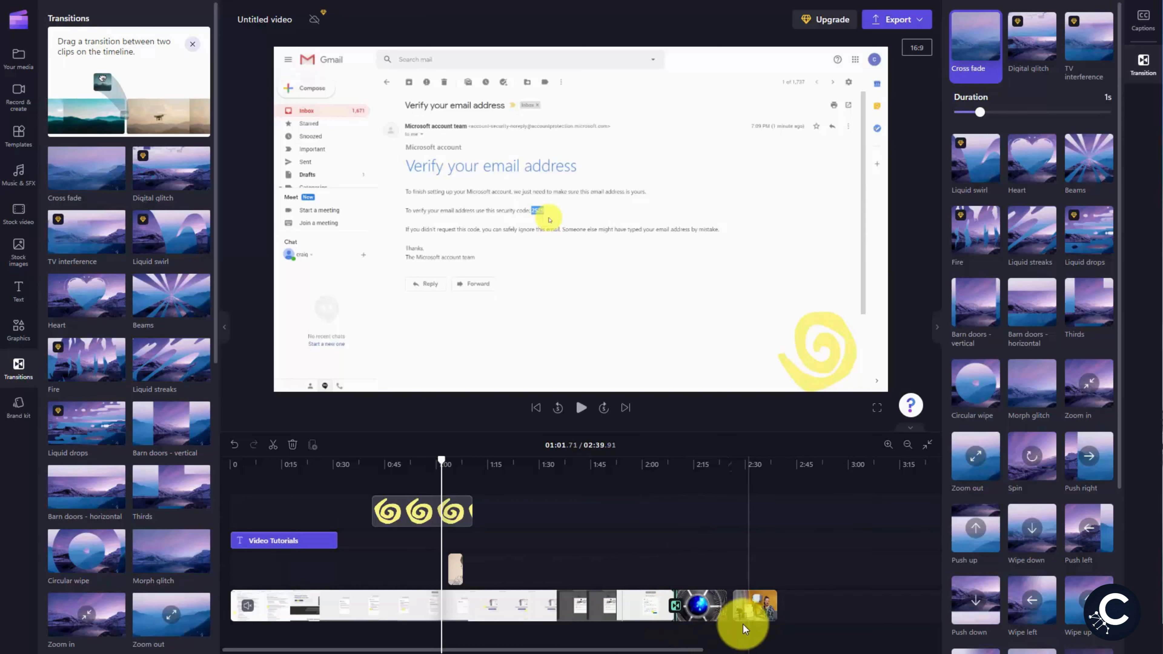
- Add a Heart transition between the two stock clips and play the video from about 2:04 to preview the transitions
left_click(746, 605)
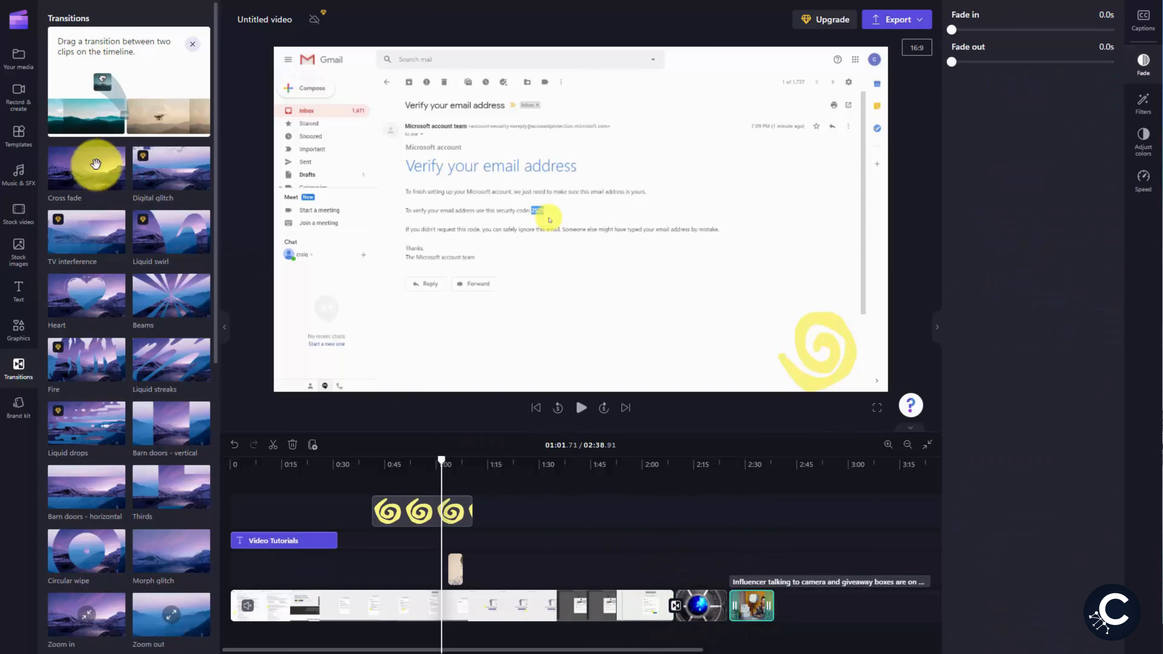
left_click_drag(91, 306, 732, 608)
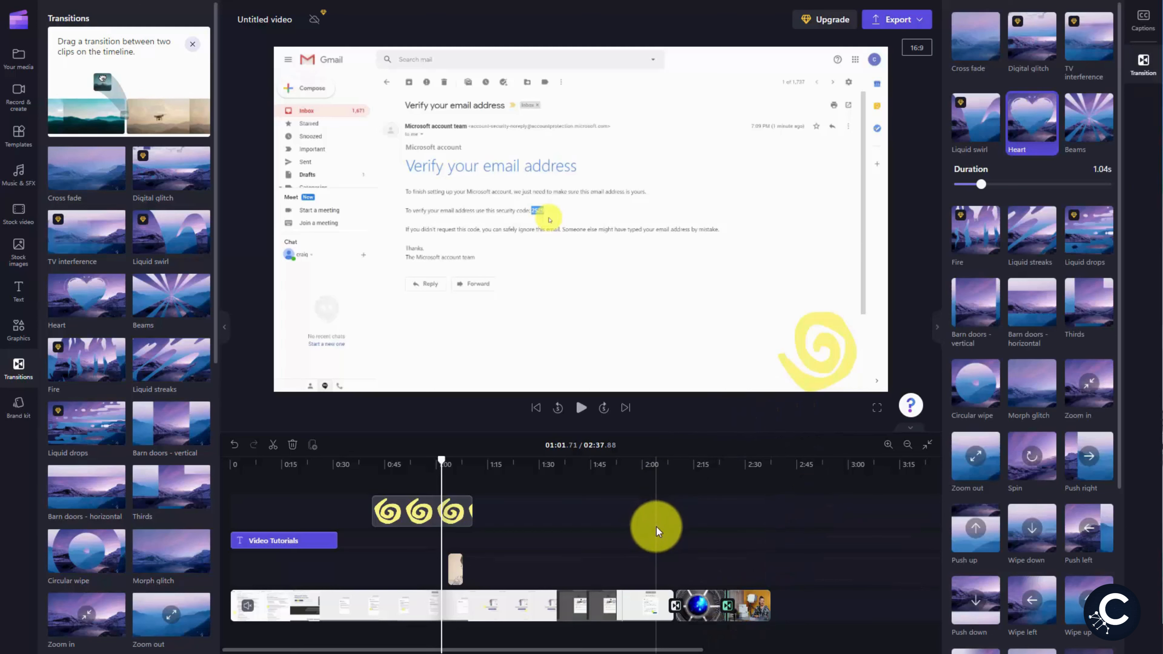
left_click(656, 529)
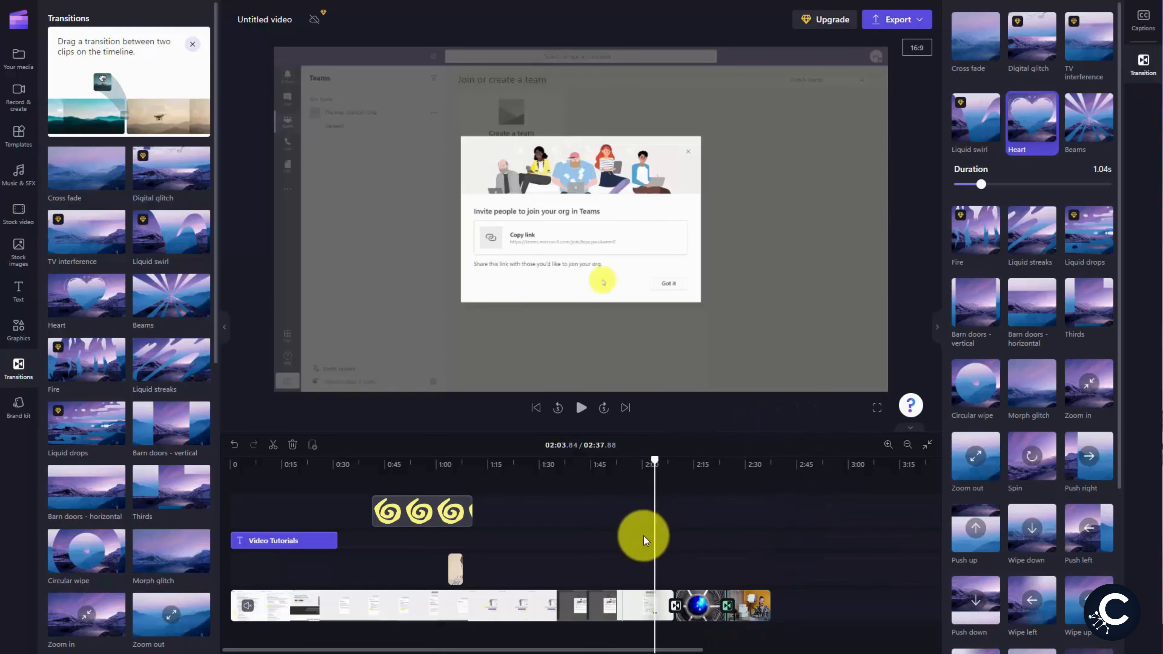
left_click(582, 409)
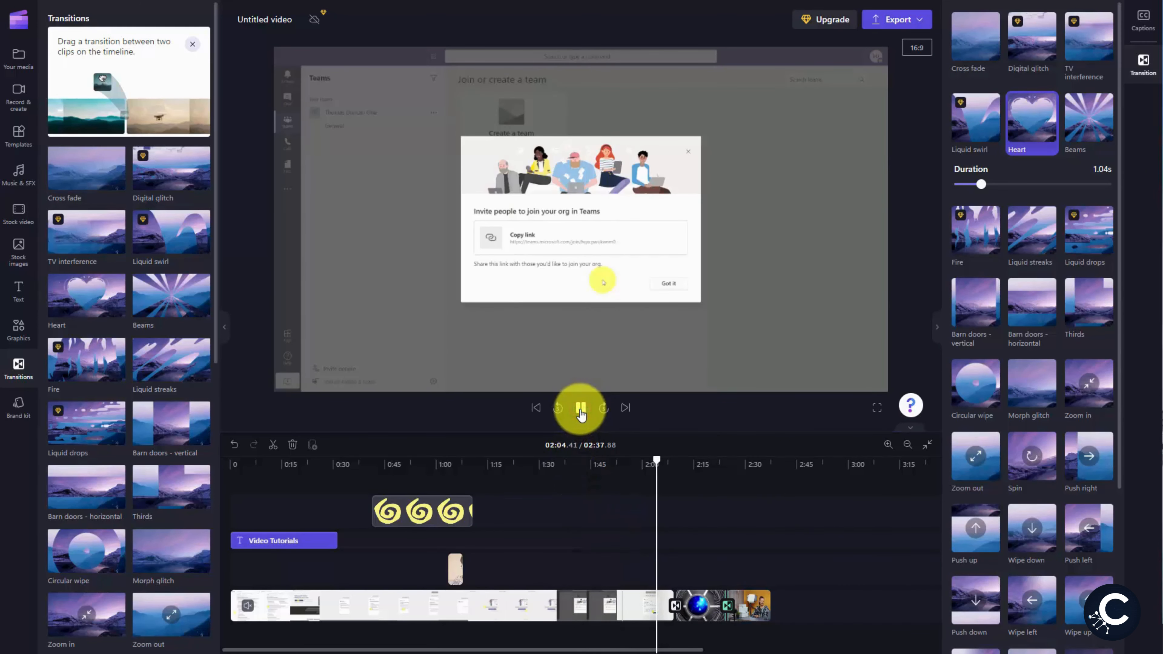